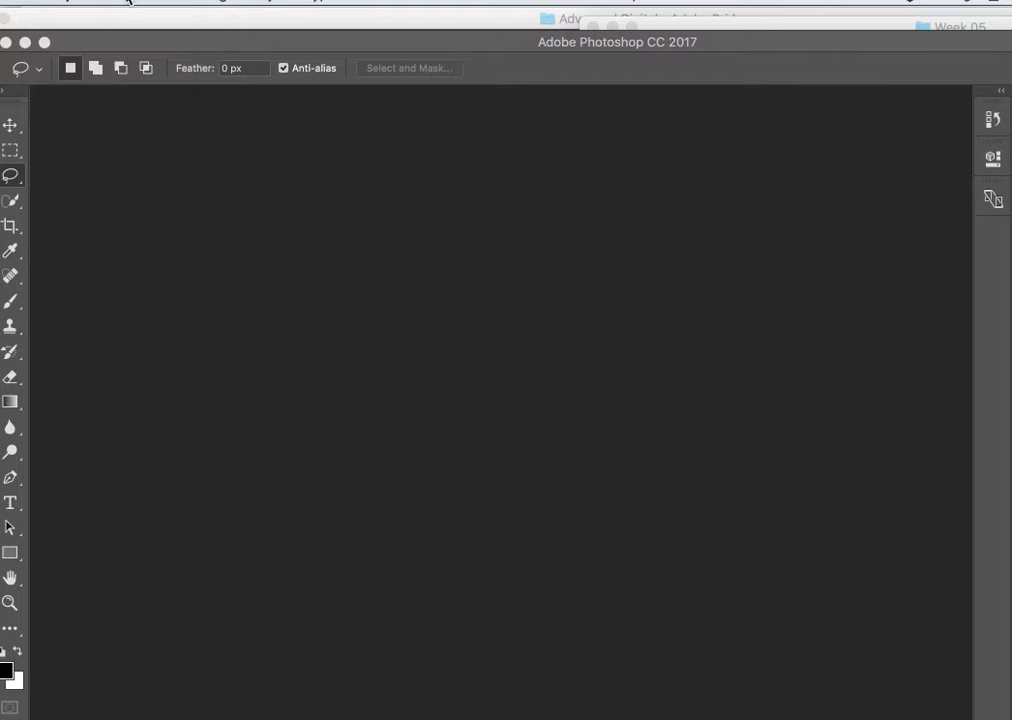
- Open the raw photo P1020404.RW2 from the Flat Light folder and position the Camera Raw window so its adjustment controls are accessible
click(128, 2)
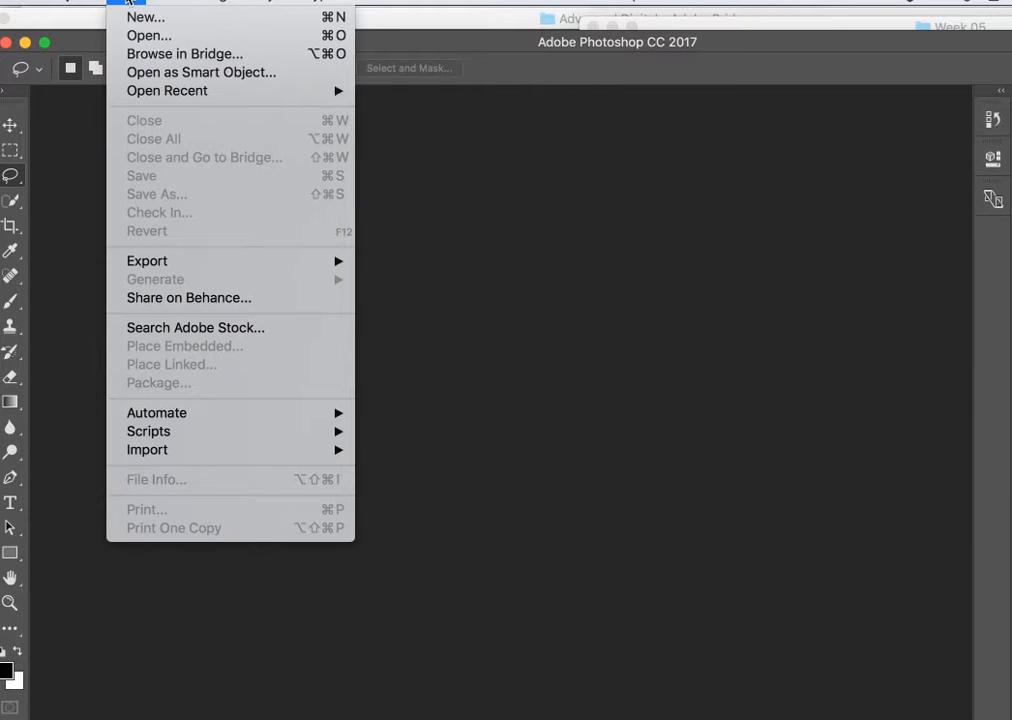
click(128, 2)
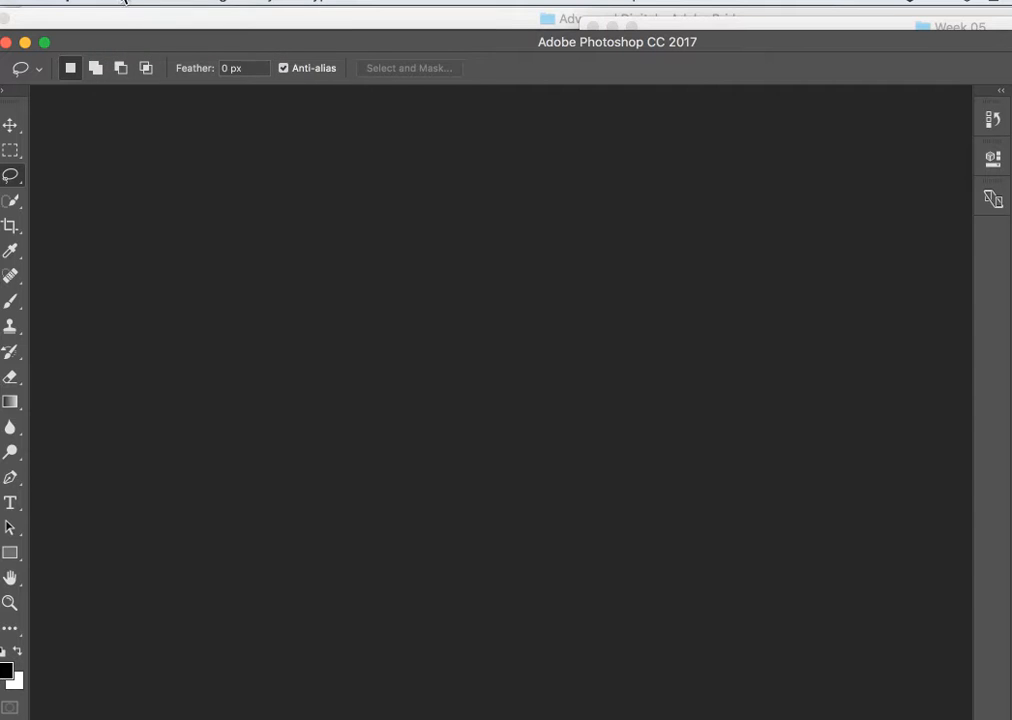
click(124, 2)
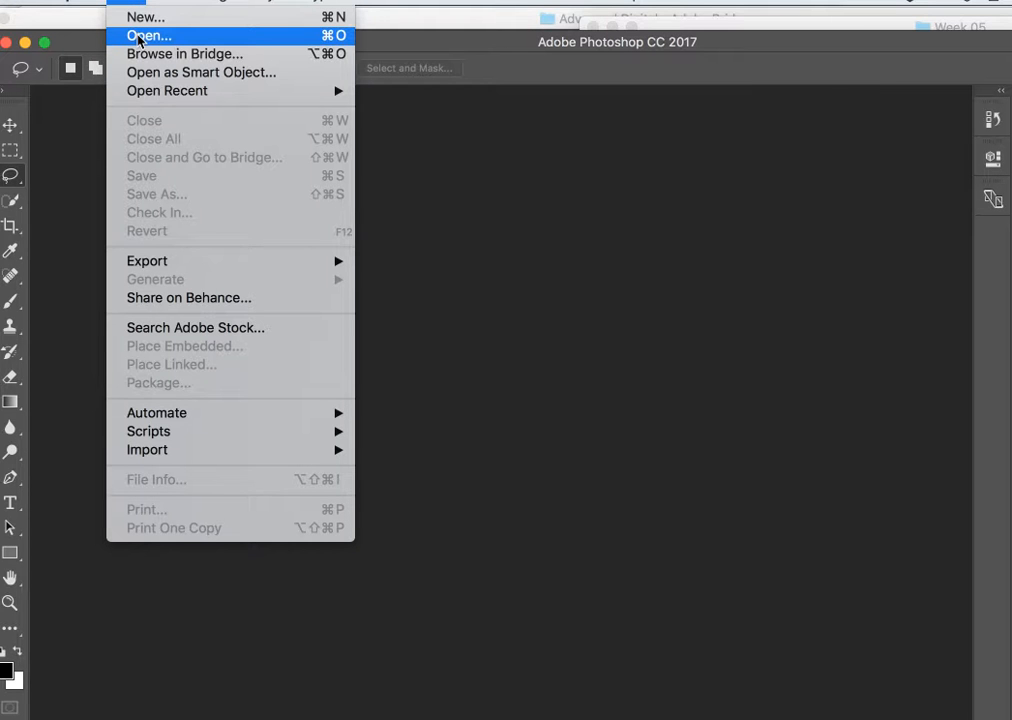
click(138, 36)
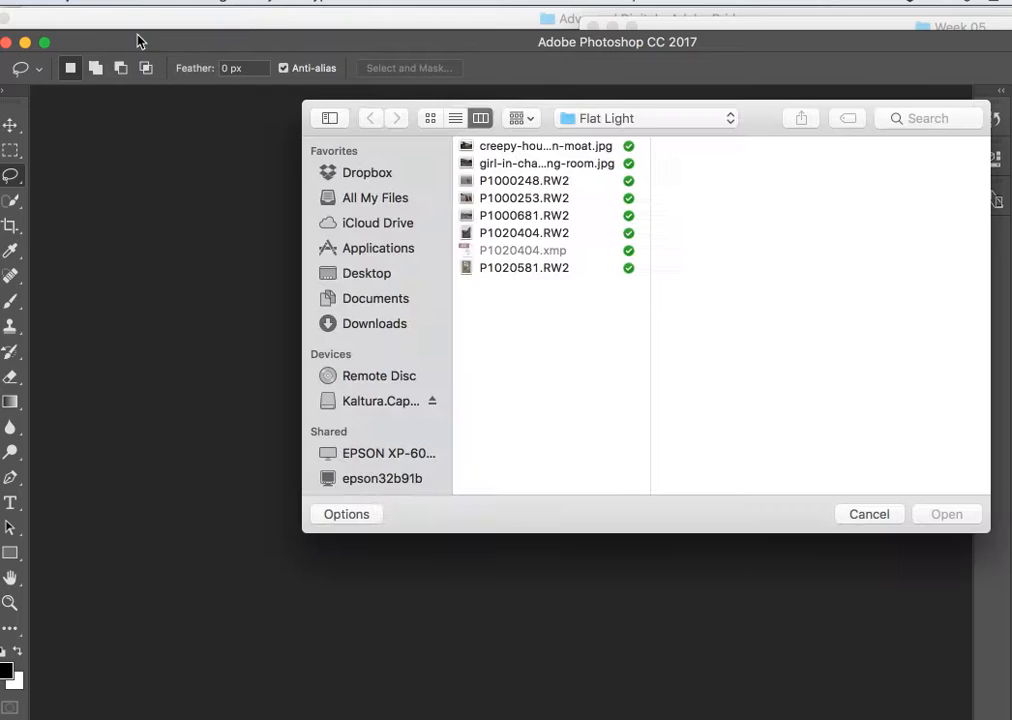
click(530, 234)
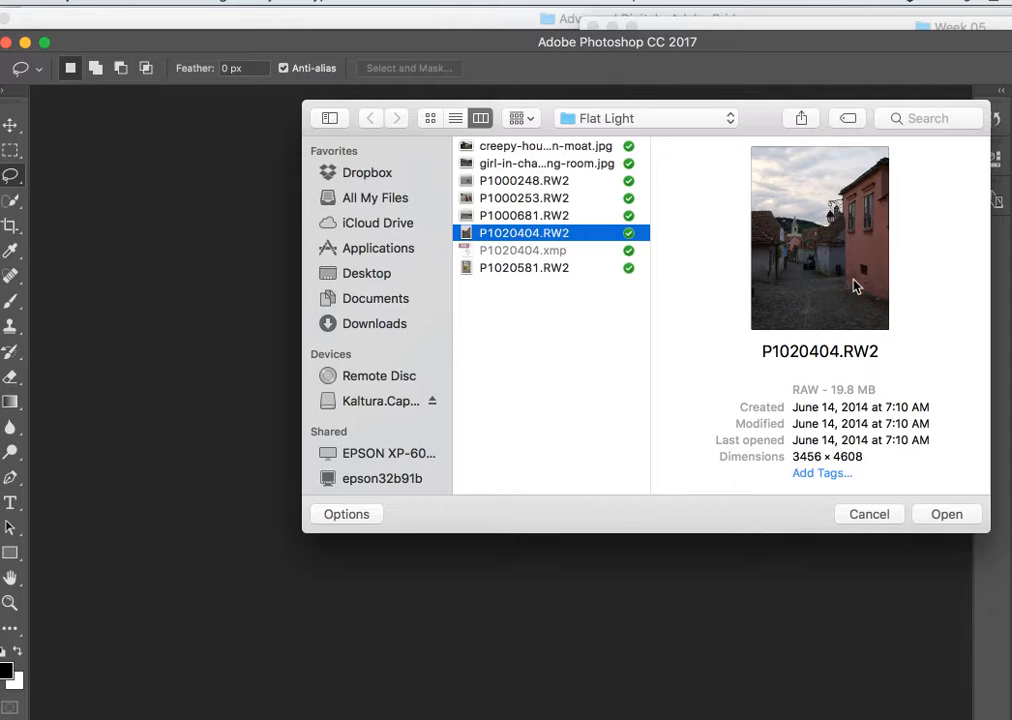
click(947, 515)
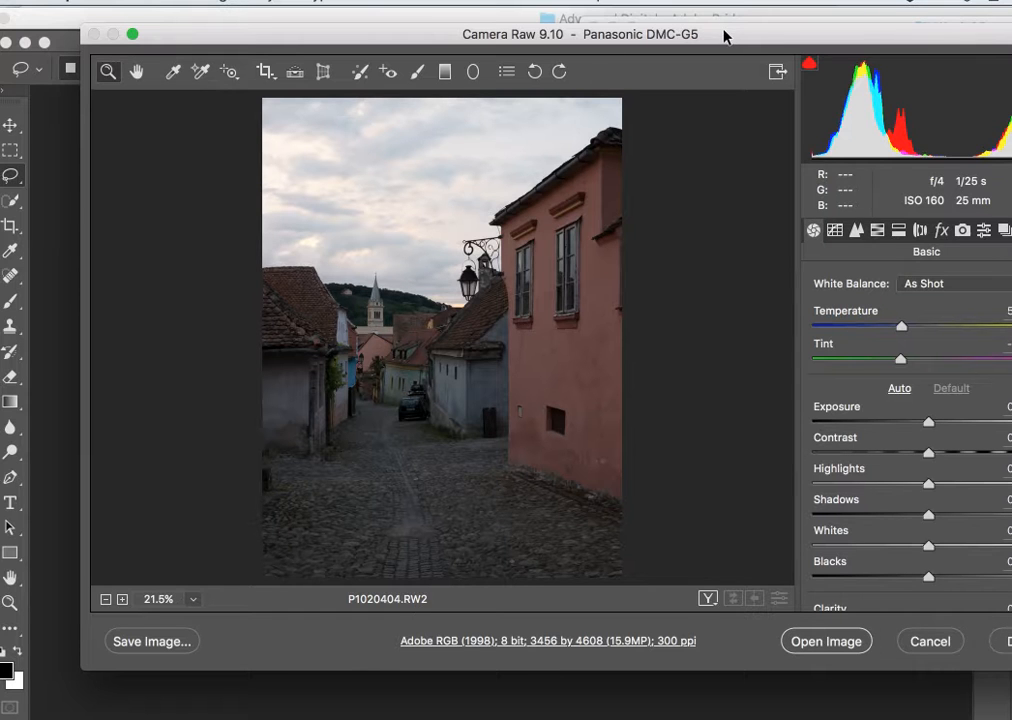
drag(725, 37, 645, 32)
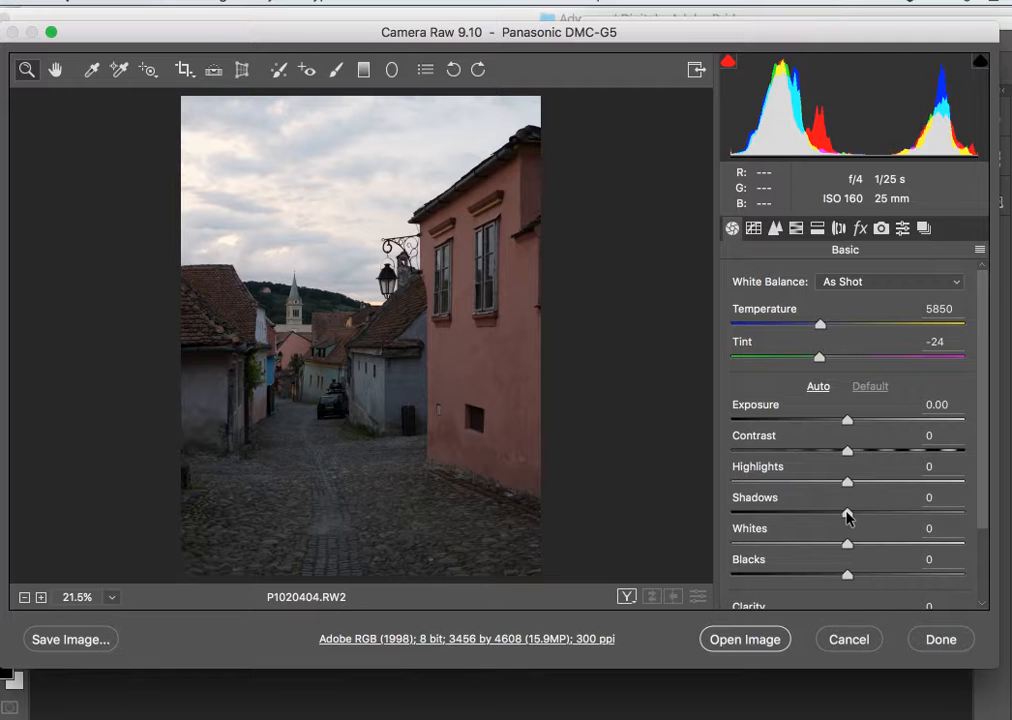
- Raise the photo's Shadows to +86 and lower its Highlights to -76
drag(847, 515, 947, 514)
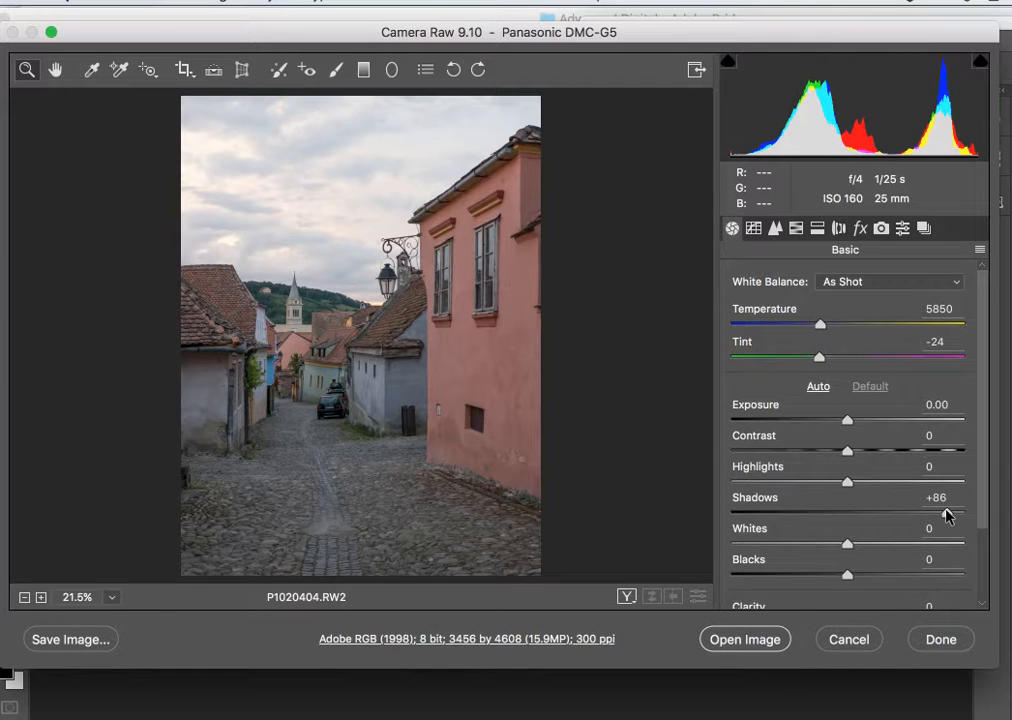
drag(947, 514, 945, 513)
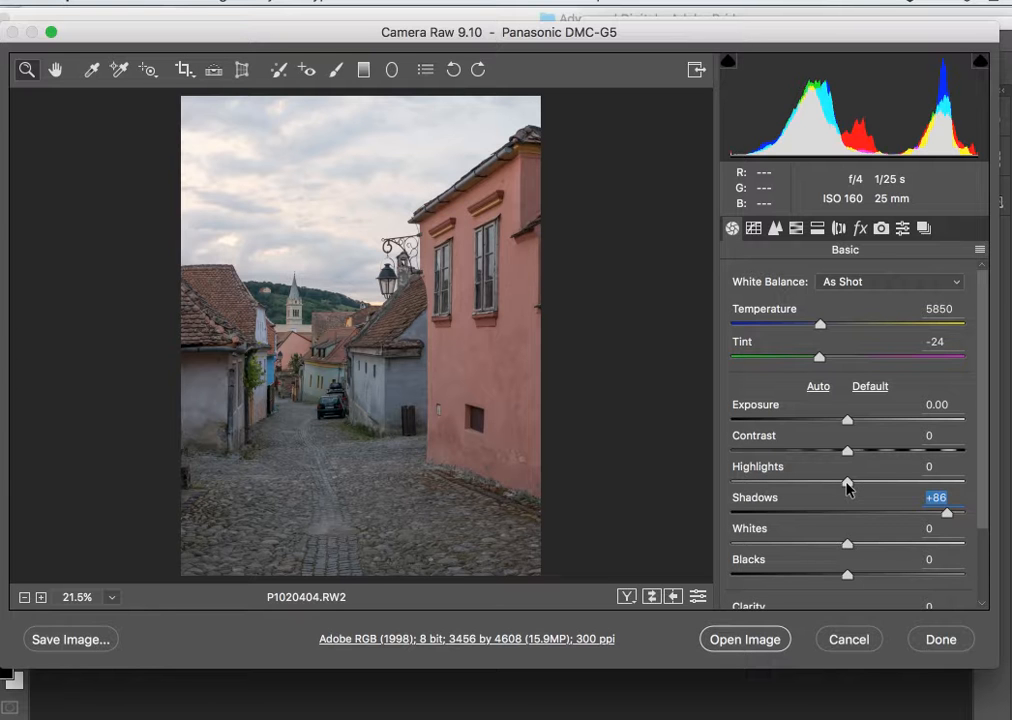
drag(847, 486, 764, 487)
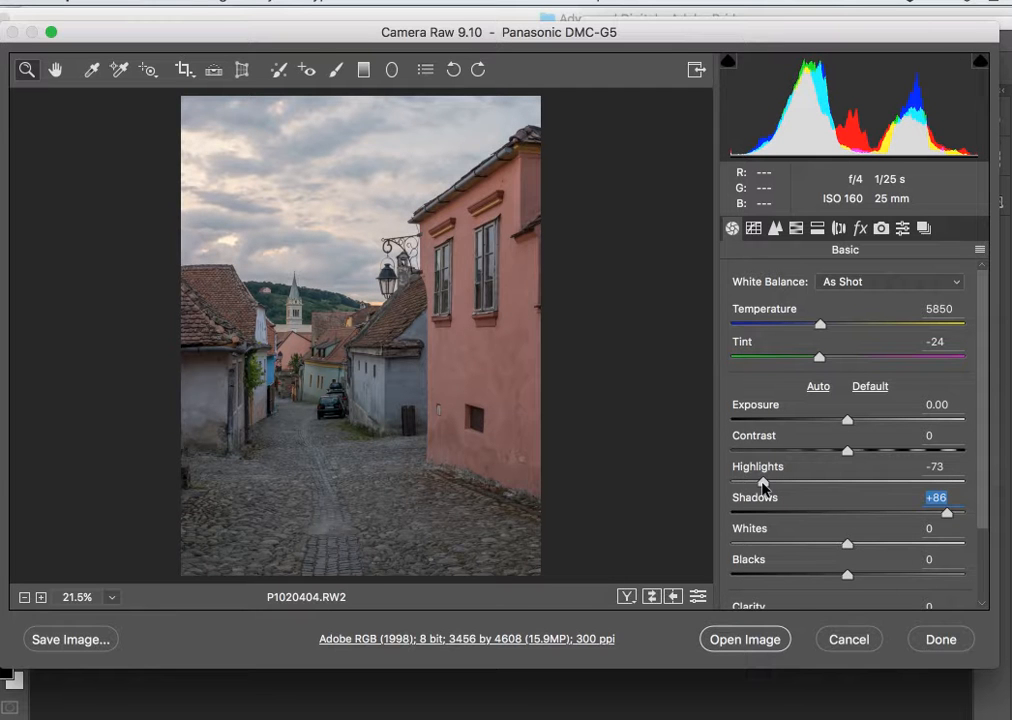
drag(762, 484, 759, 482)
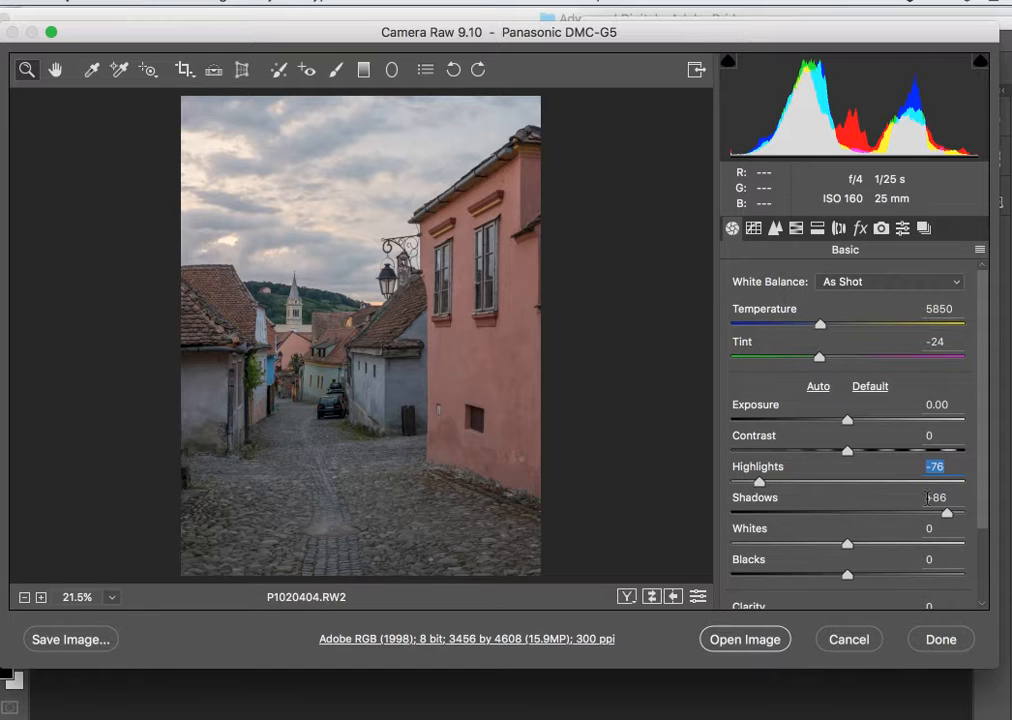
- Set the photo's Blacks to +13 and its Whites to +6
drag(983, 500, 990, 565)
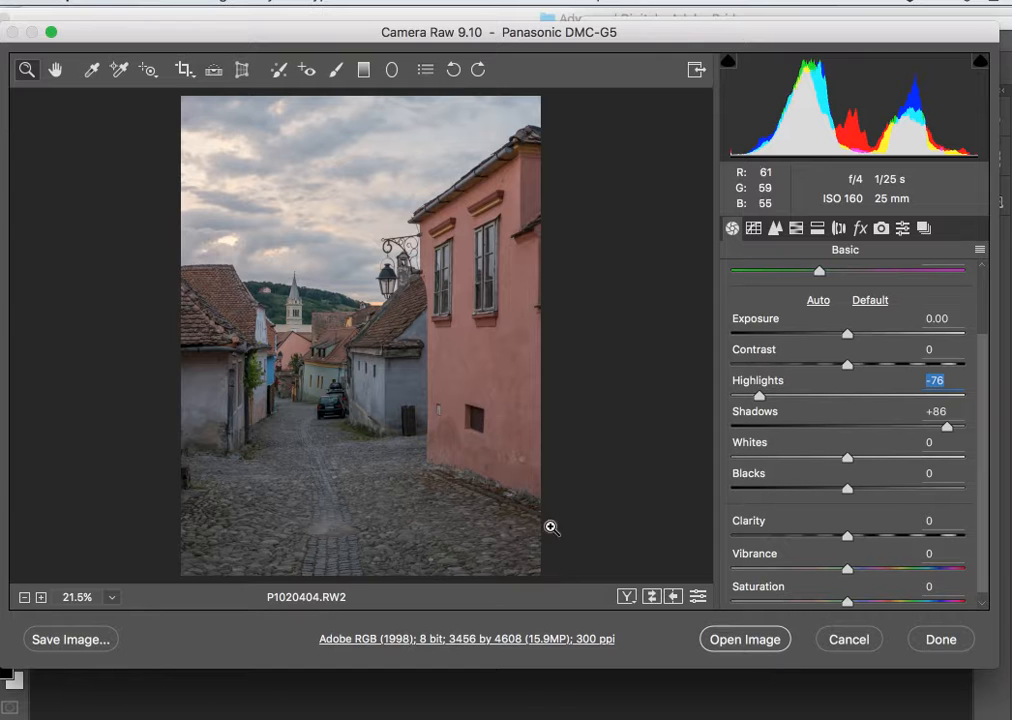
mouse_move(847, 492)
mouse_down()
mouse_move(773, 492)
mouse_move(898, 501)
mouse_move(862, 491)
mouse_up()
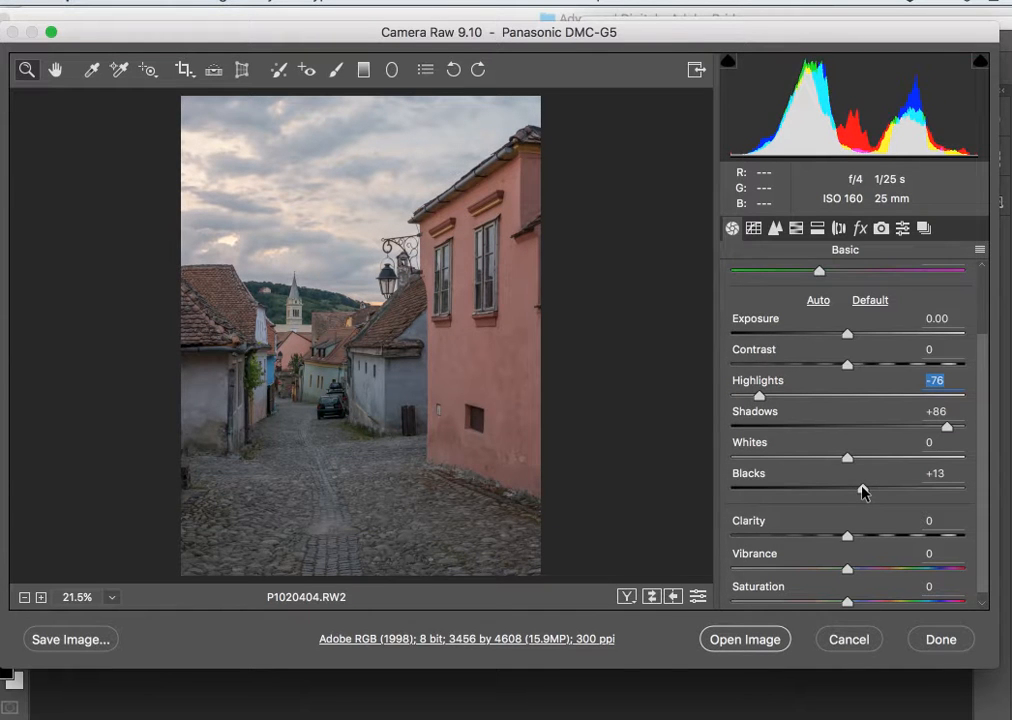
drag(863, 491, 861, 487)
mouse_move(847, 460)
mouse_down()
mouse_move(813, 462)
mouse_move(892, 460)
mouse_move(797, 460)
mouse_move(854, 462)
mouse_up()
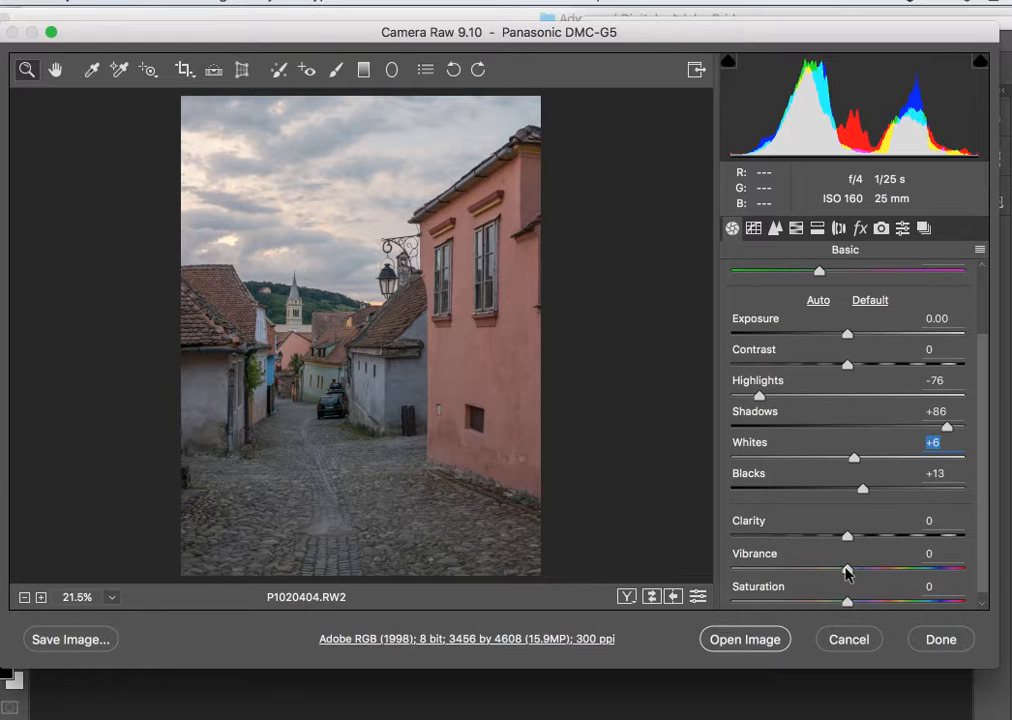
- Boost the photo's color by setting Vibrance to +44 and Saturation to +17
drag(846, 570, 968, 570)
drag(967, 570, 857, 611)
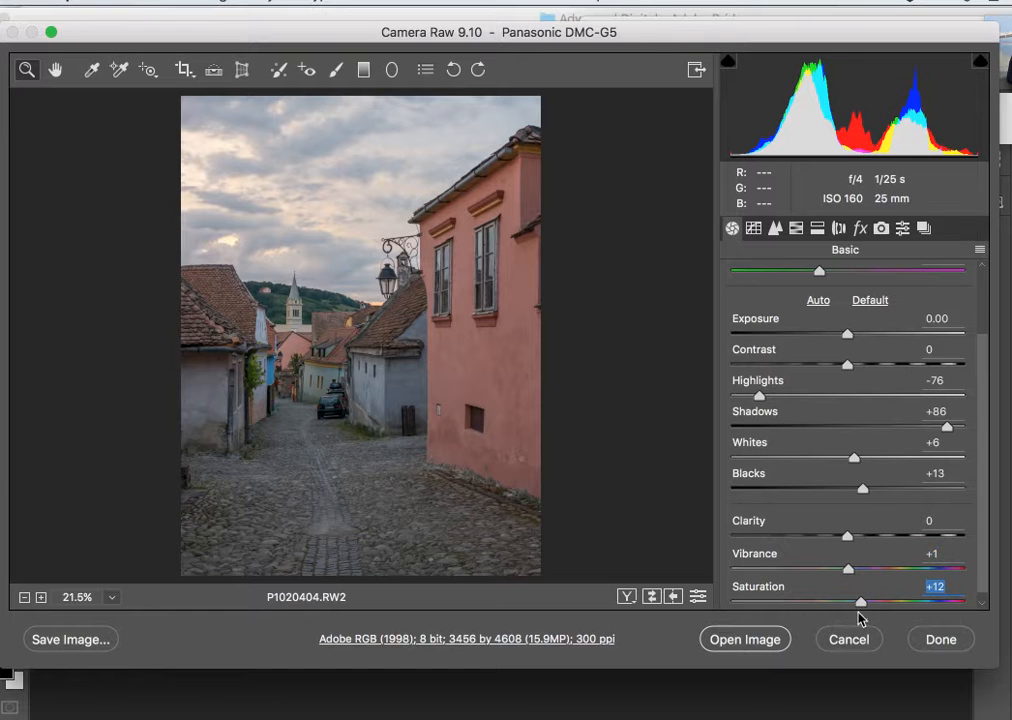
drag(846, 566, 897, 569)
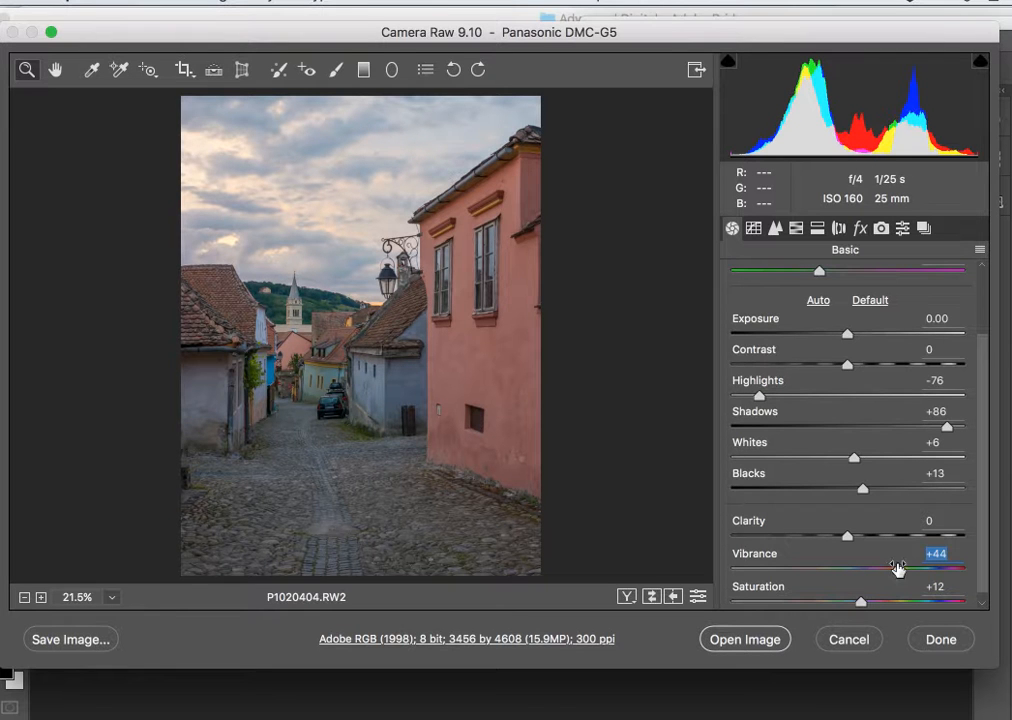
drag(861, 603, 867, 604)
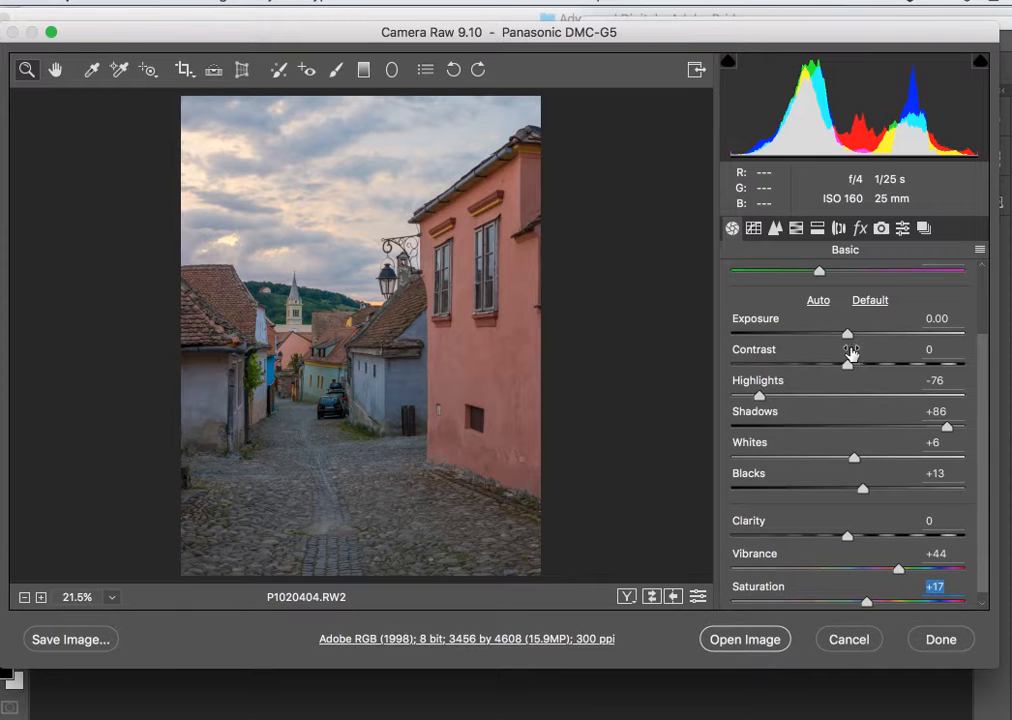
- Brighten the photo by setting Exposure to +0.25
mouse_move(847, 338)
mouse_down()
mouse_move(861, 337)
mouse_move(829, 338)
mouse_move(856, 337)
mouse_up()
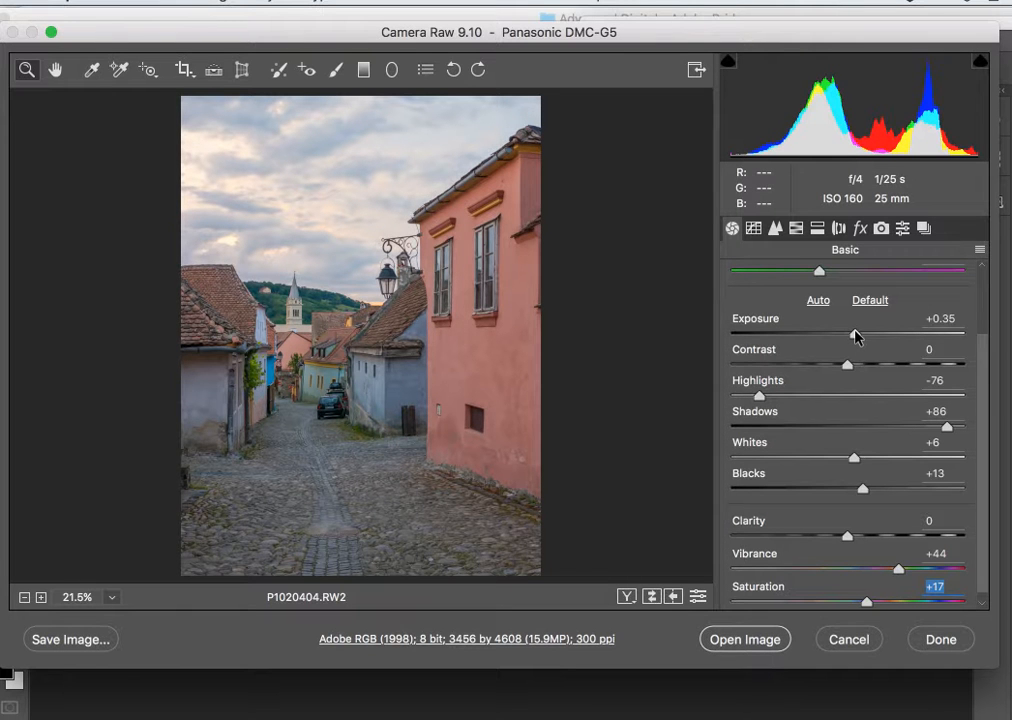
drag(856, 337, 853, 337)
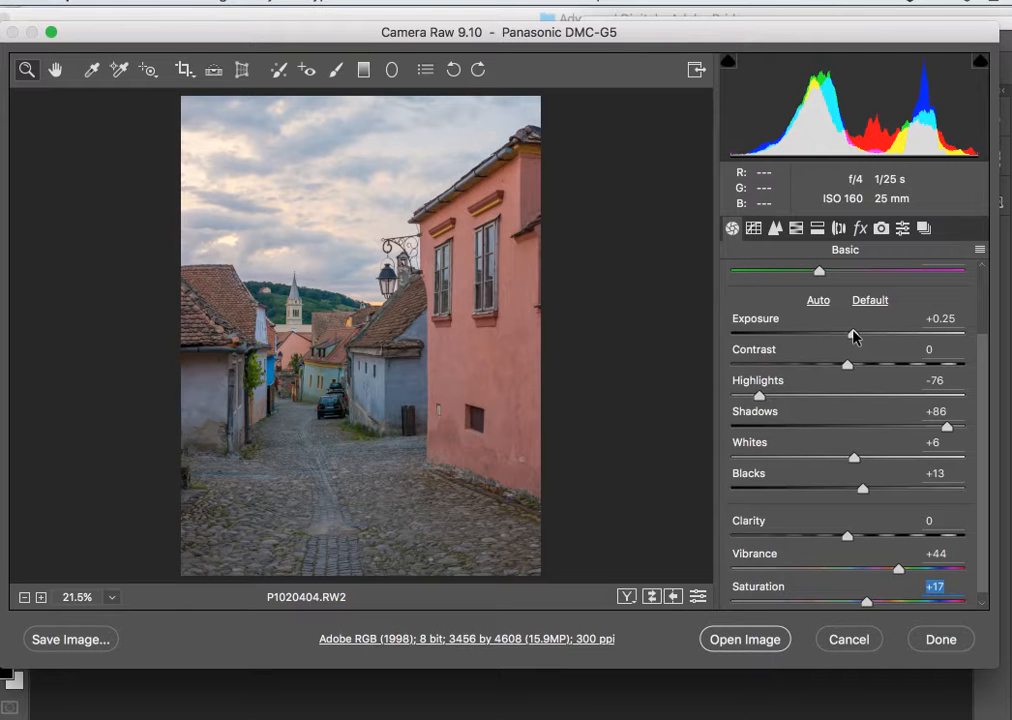
click(853, 337)
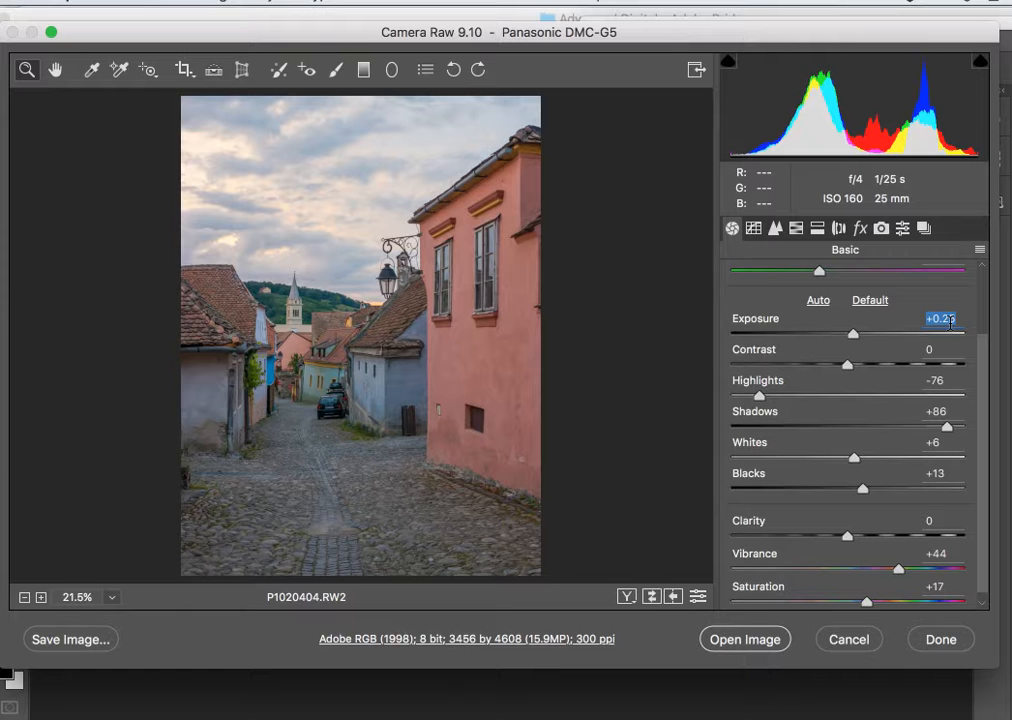
- Compare the original photo with the adjusted version by swapping the before and after settings several times
click(651, 597)
click(651, 597)
click(651, 597)
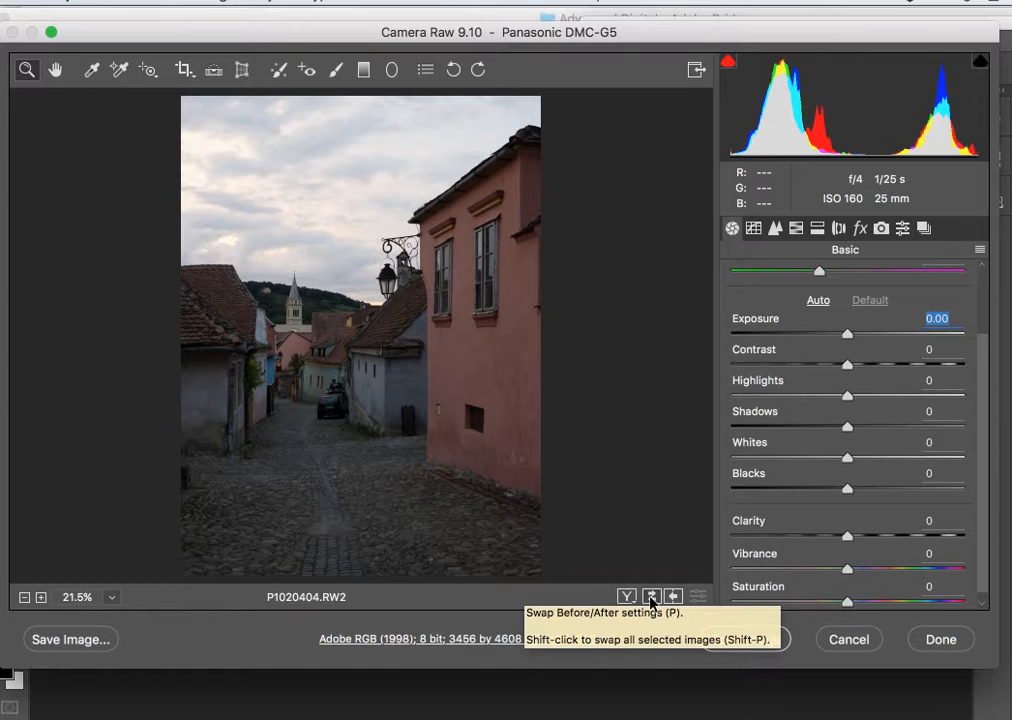
click(651, 597)
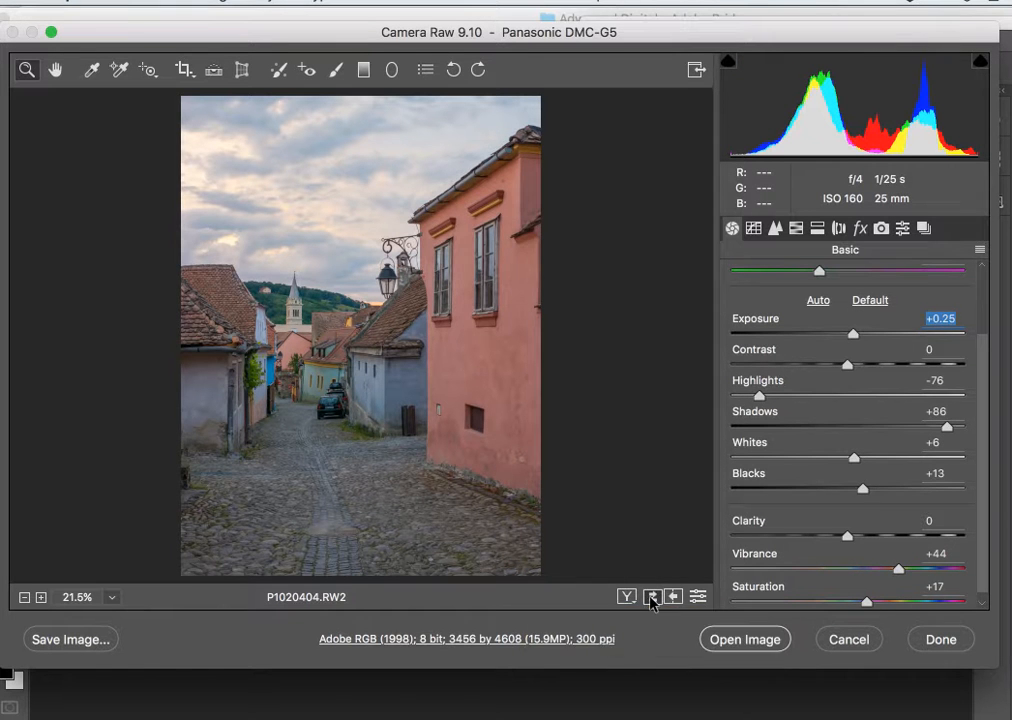
click(651, 597)
click(651, 597)
- Accept the raw adjustments without opening the image, and reopen P1020404.RW2 in Camera Raw
click(944, 640)
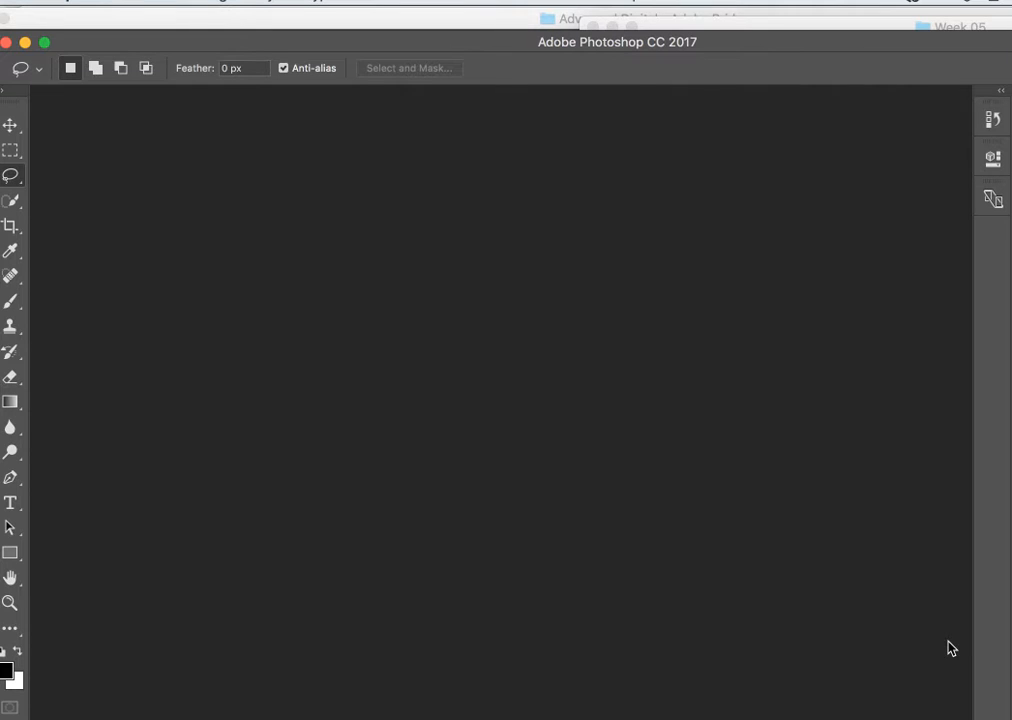
key(super+o)
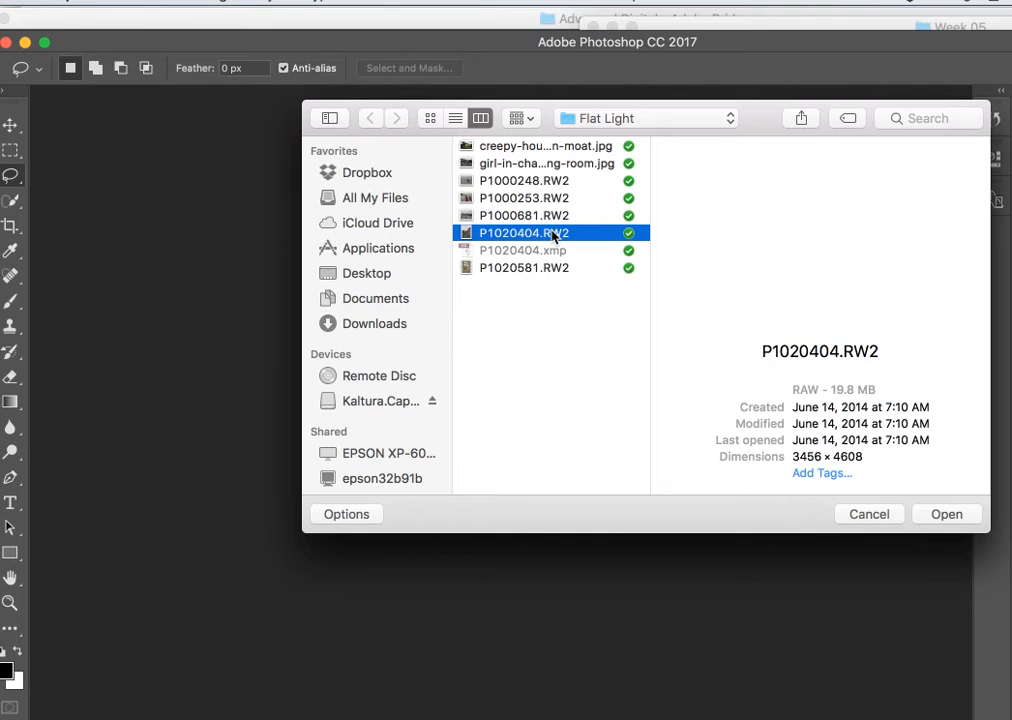
double_click(553, 233)
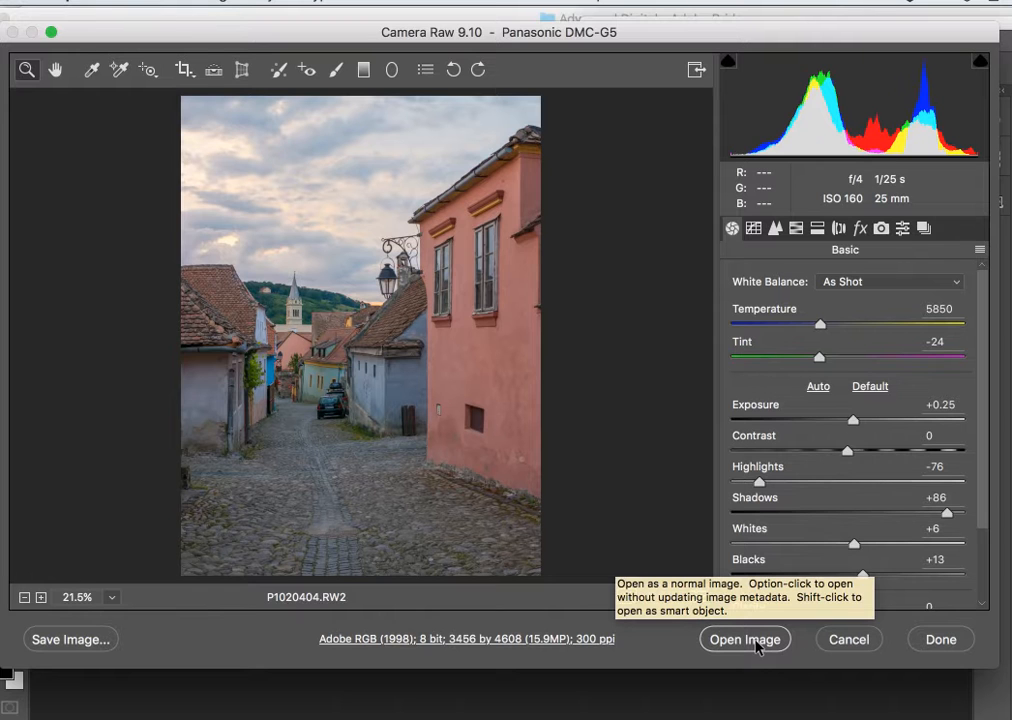
- Start saving a copy of the adjusted photo with the .jpg extension and the file name houses
click(73, 641)
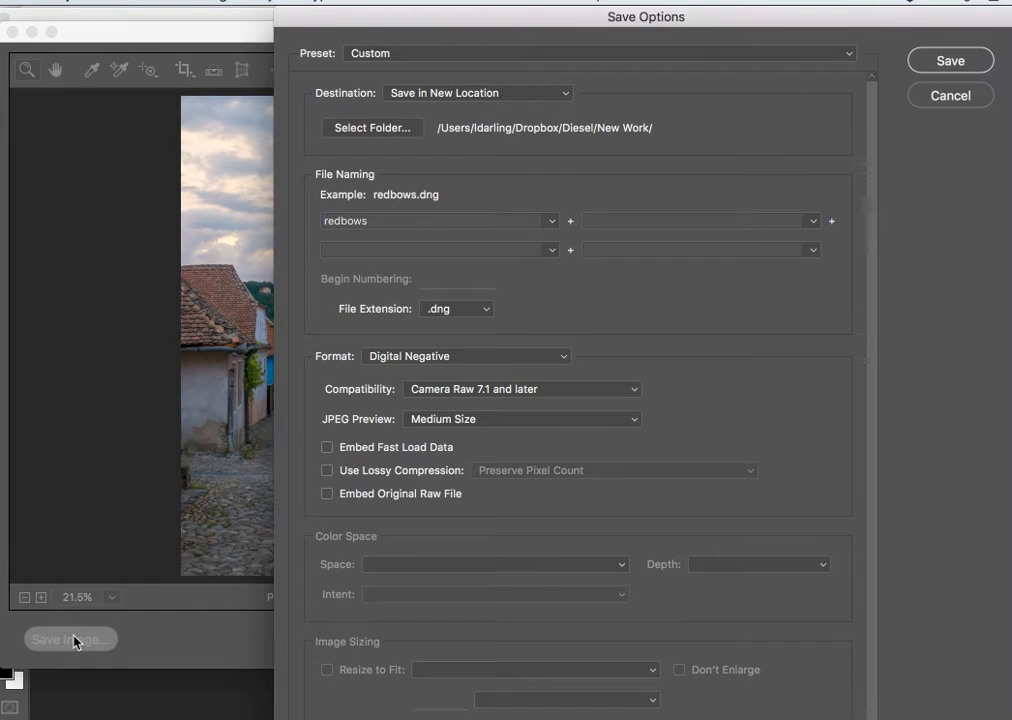
click(487, 313)
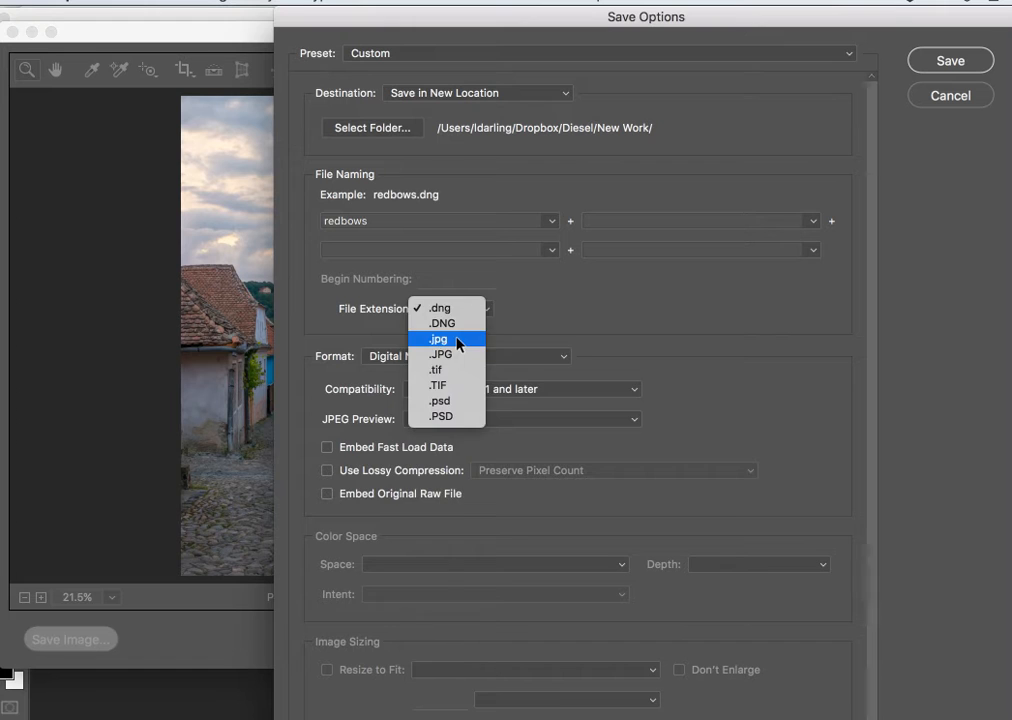
click(458, 343)
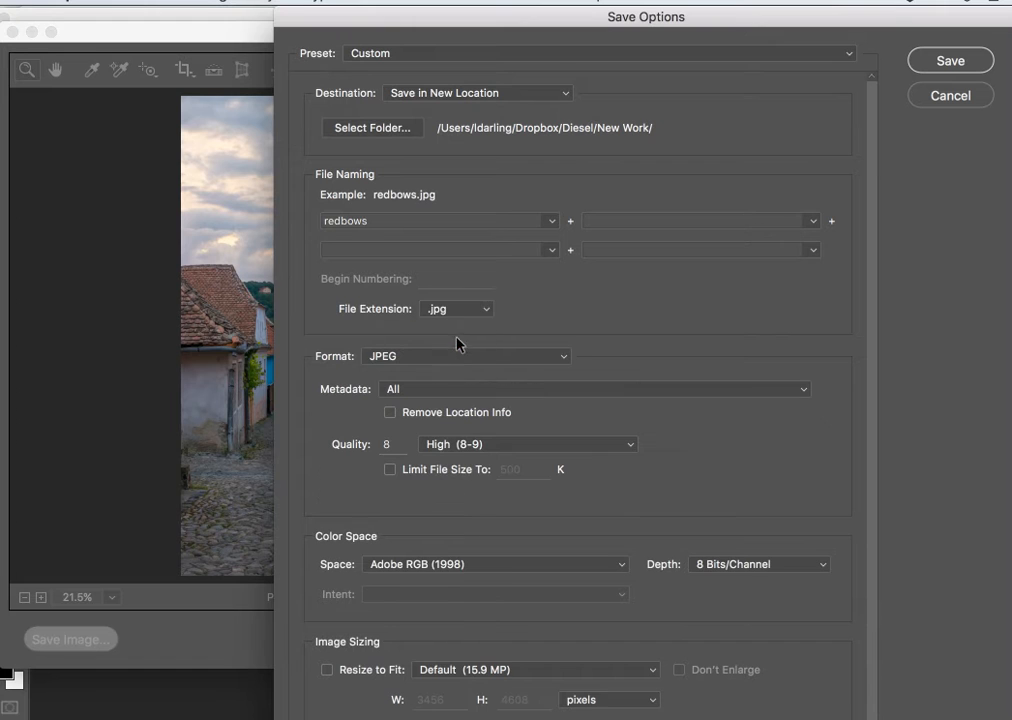
double_click(383, 223)
text(ho)
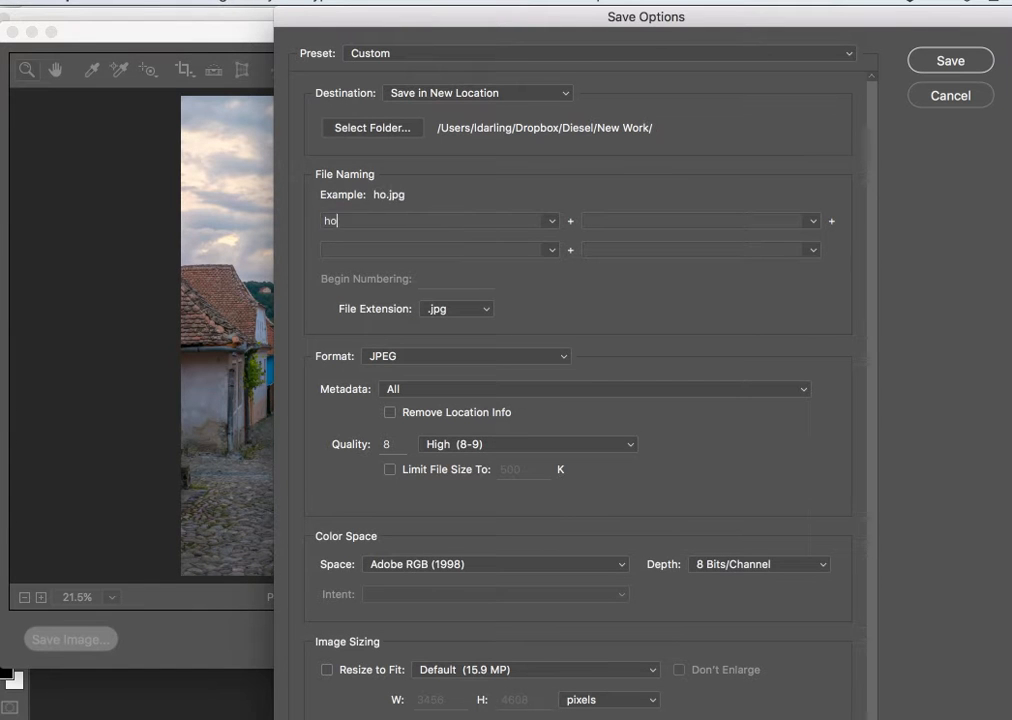
text(uses)
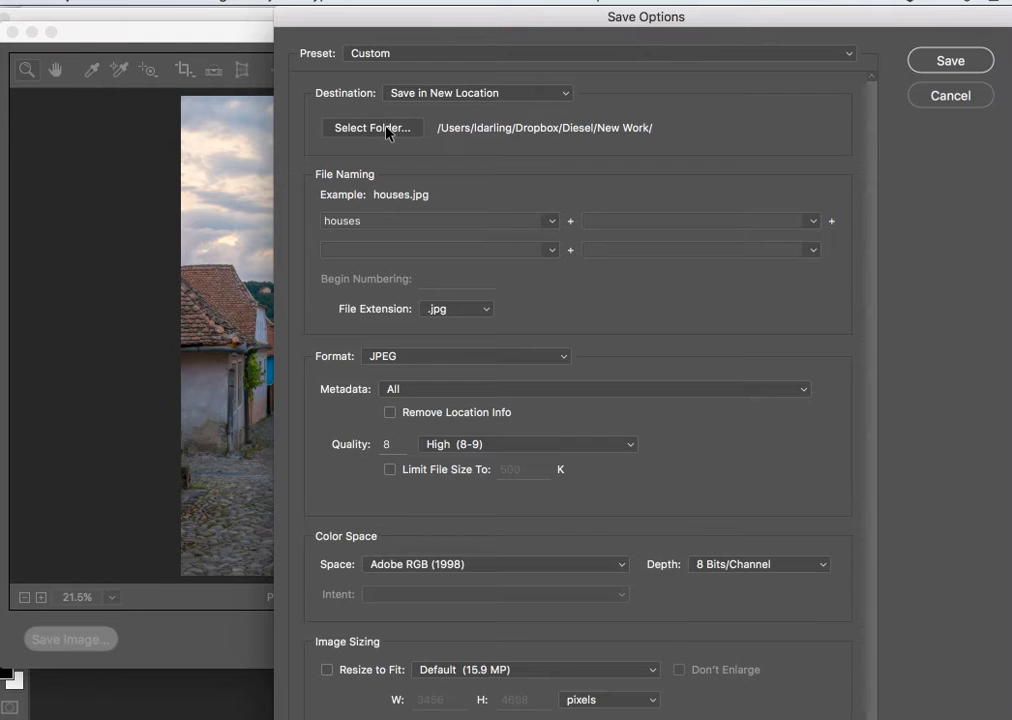
- Set the destination to Save in Same Location and save the JPEG copy
click(428, 93)
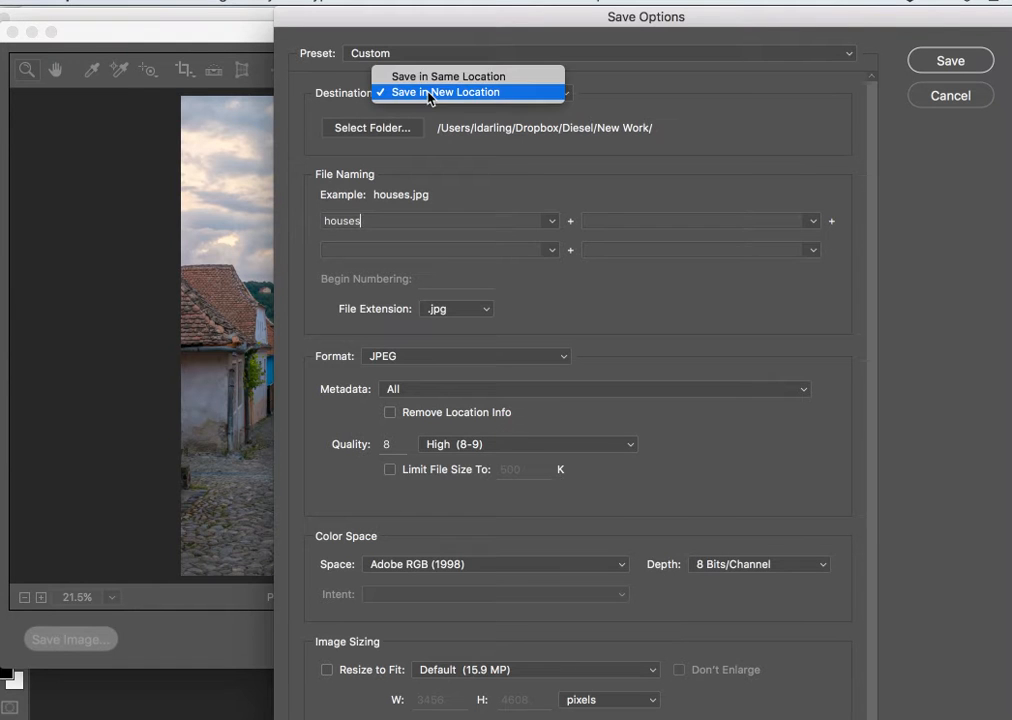
click(433, 77)
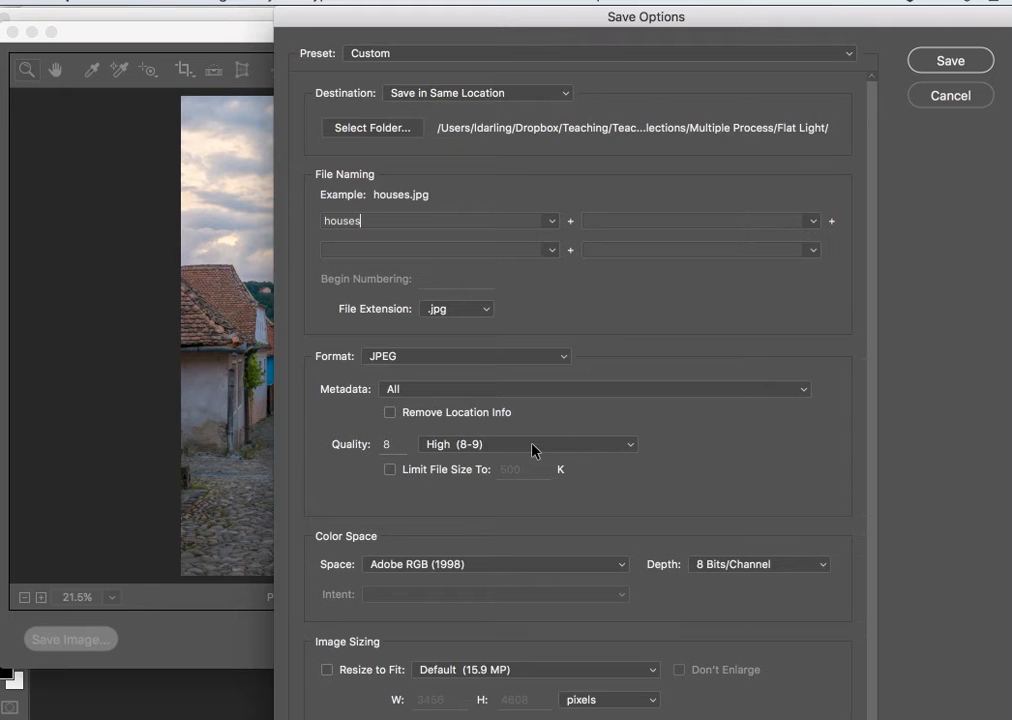
click(935, 61)
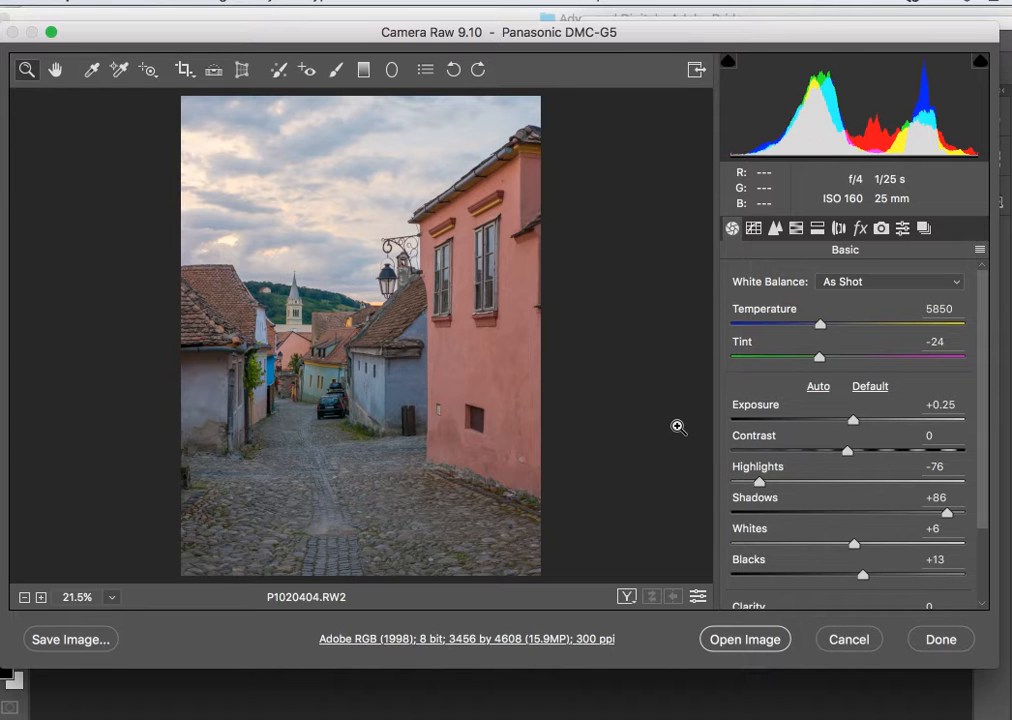
- Open the adjusted photo in Photoshop and save it in JPEG format as Sighisoara_houses.jpg in the Flat Light folder
click(745, 640)
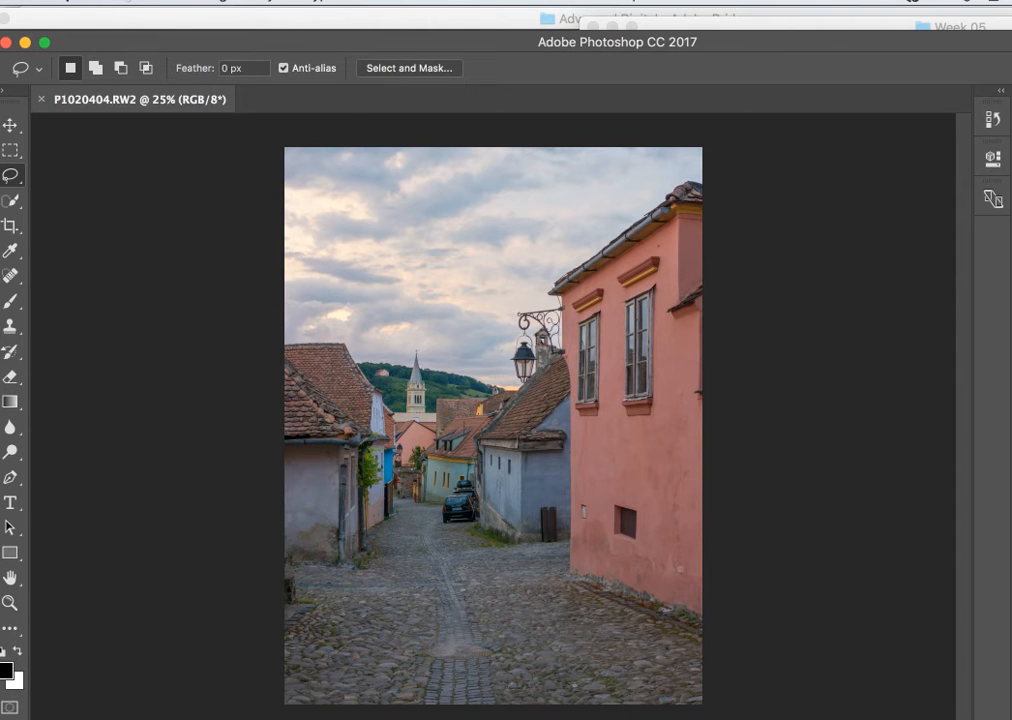
click(126, 2)
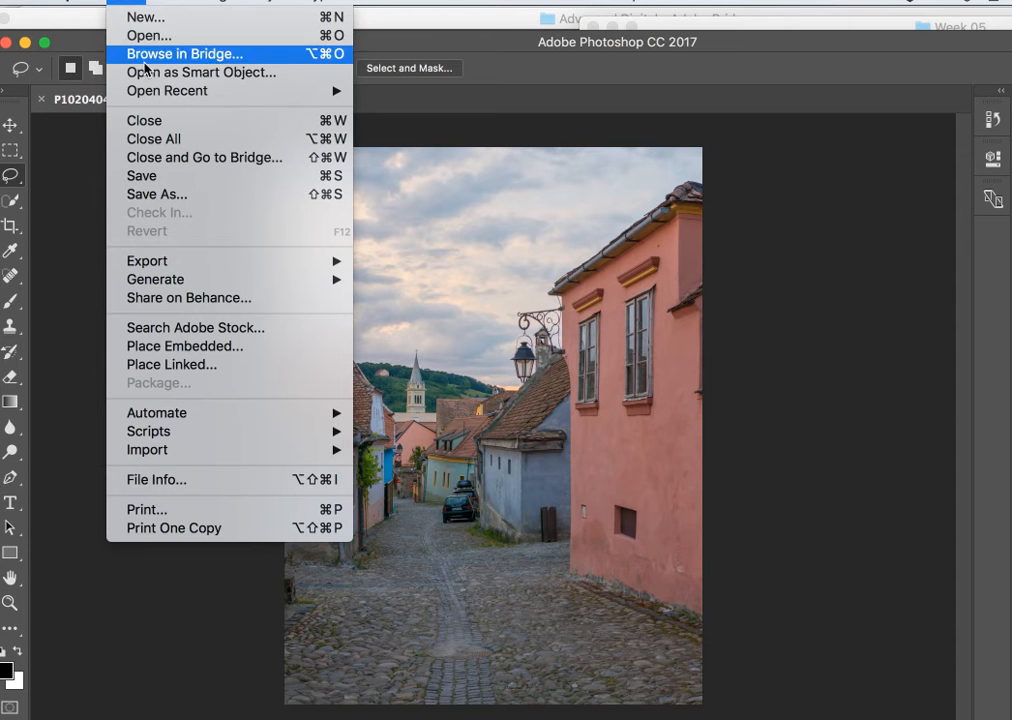
click(163, 180)
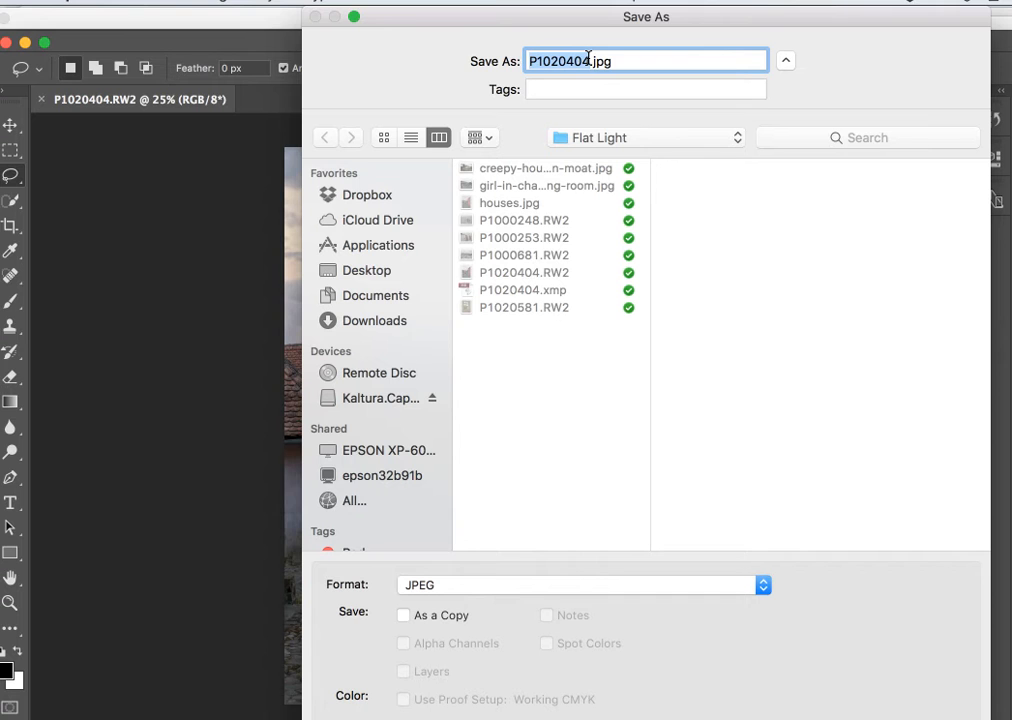
text(Sig)
text(hisoa)
text(ra)
text(_houses)
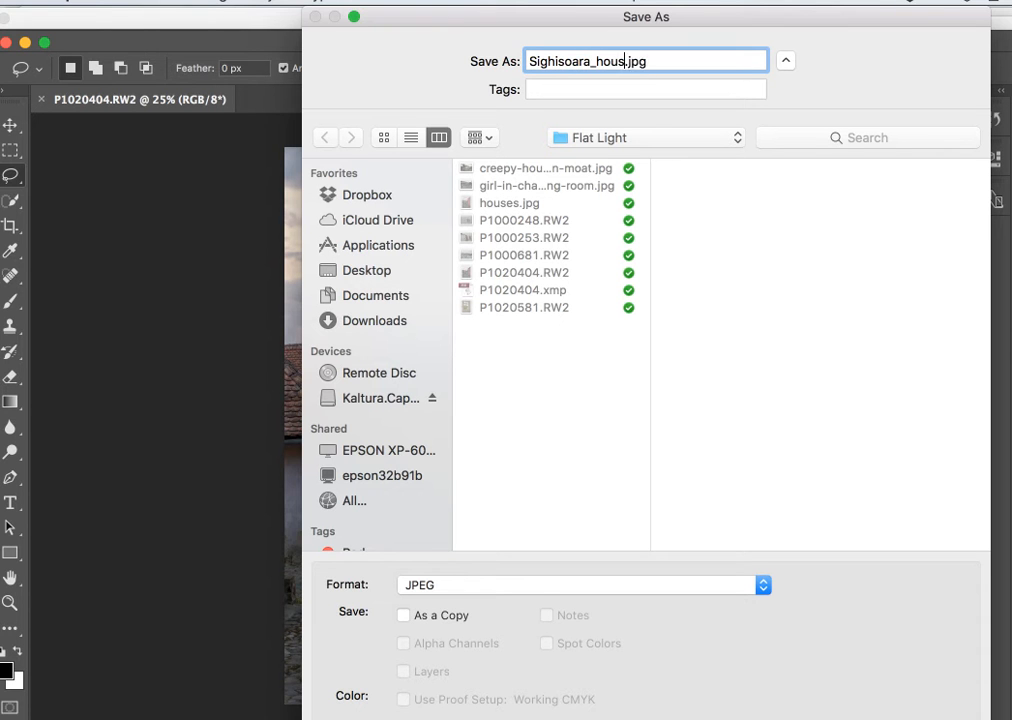
key(Return)
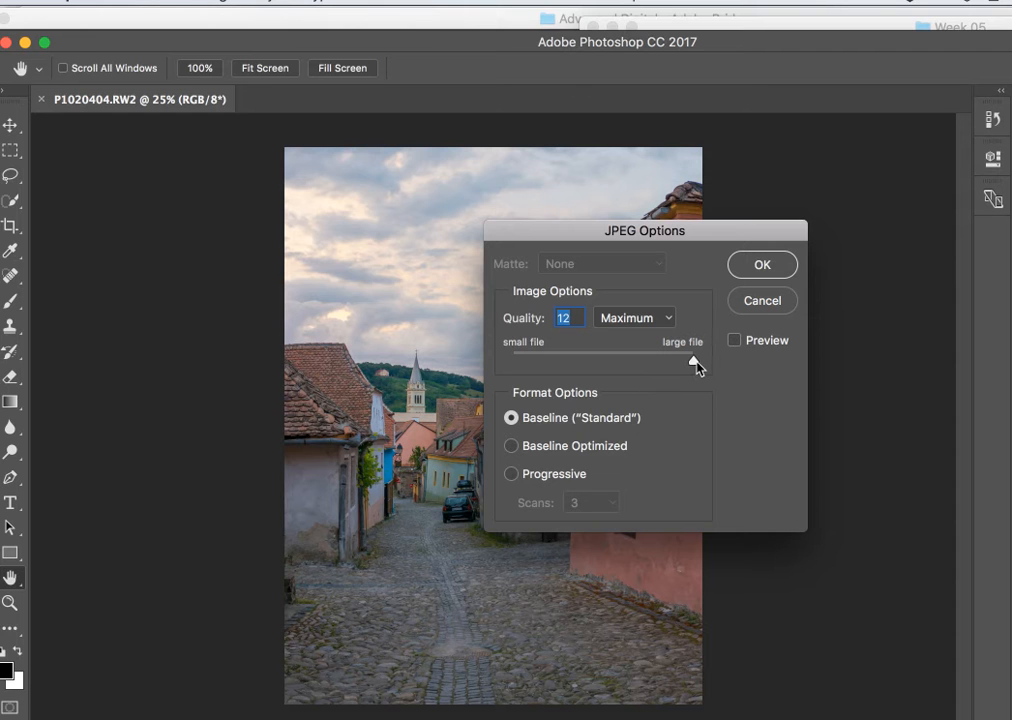
drag(692, 360, 682, 358)
click(760, 266)
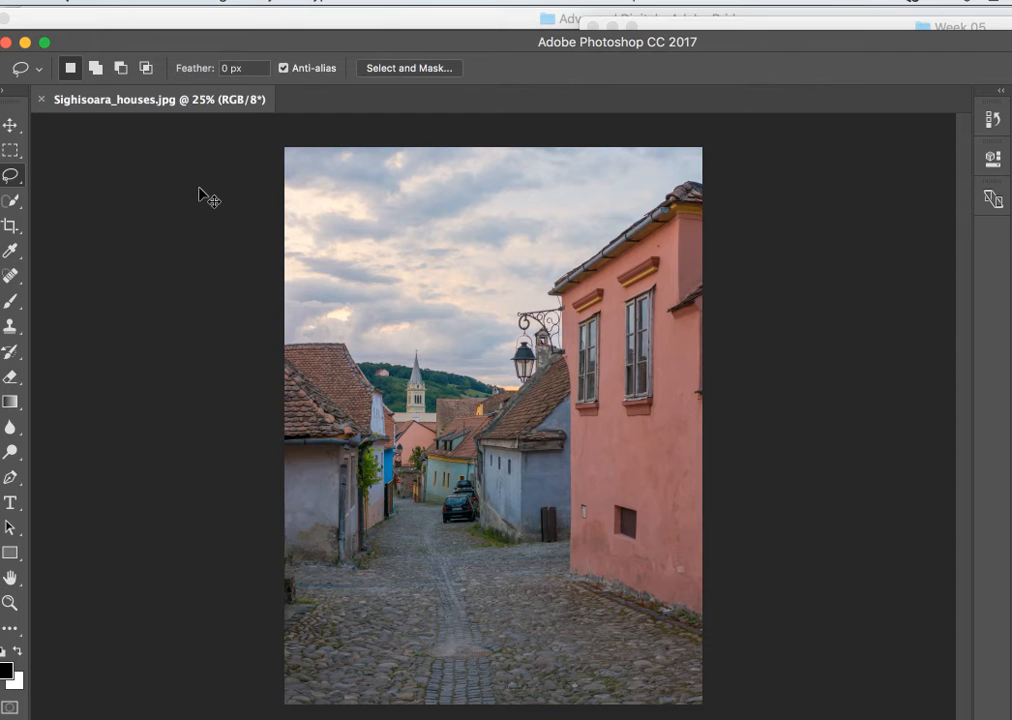
- Widen the file name column and reopen P1020404.RW2 from the Flat Light folder in Camera Raw
key(super+o)
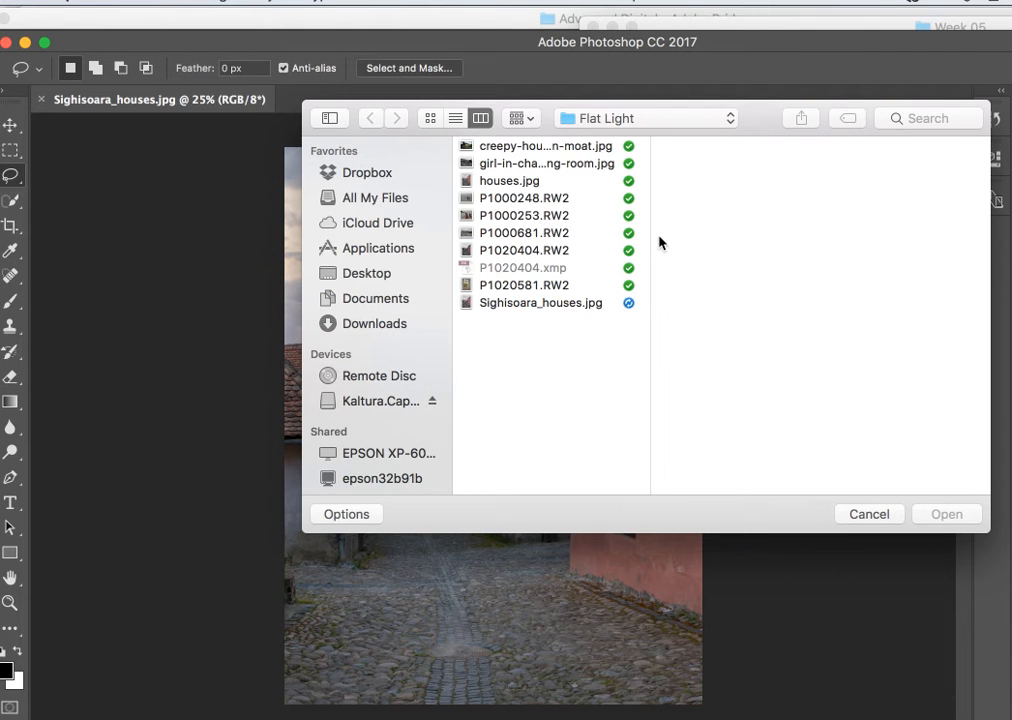
drag(650, 236, 761, 243)
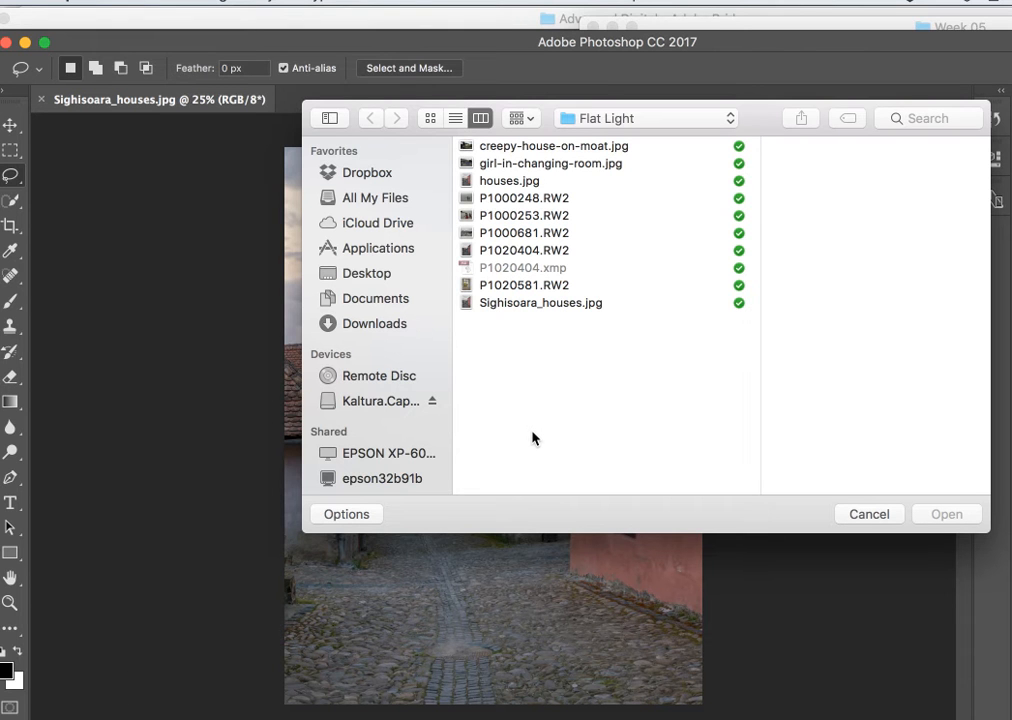
click(545, 252)
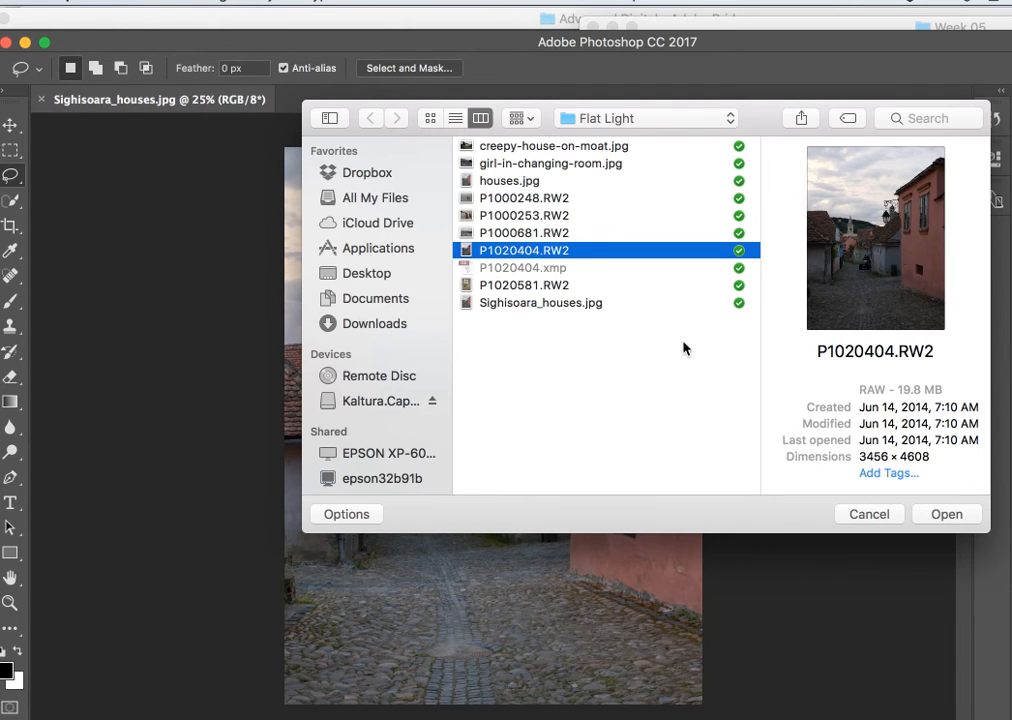
click(942, 517)
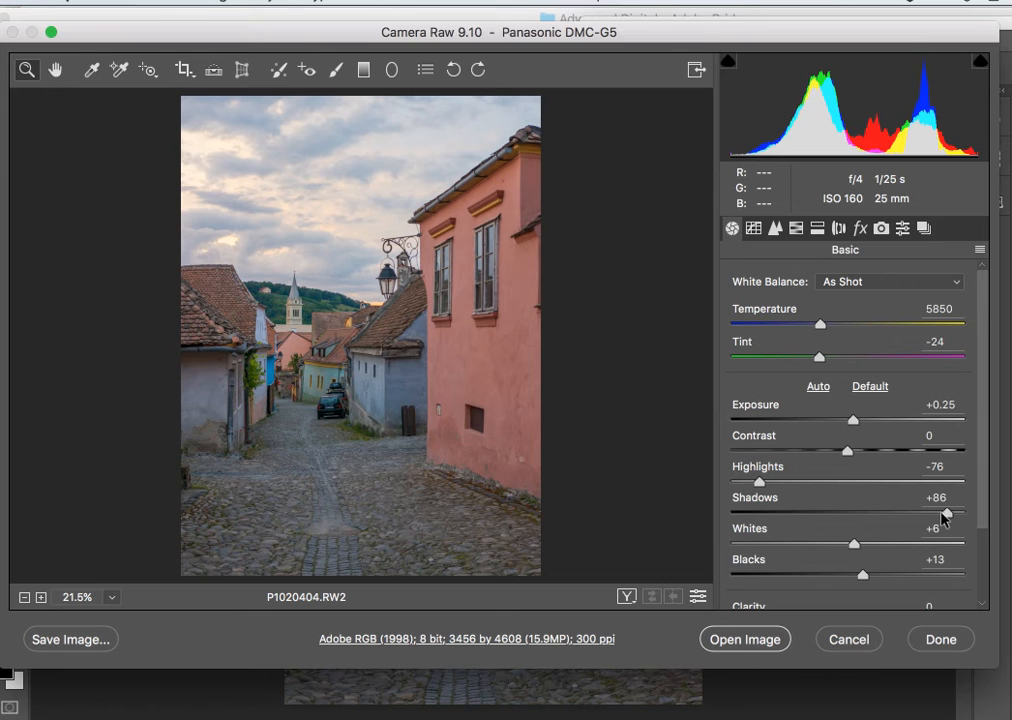
- Lower Shadows to +63, and reset the photo to the Camera Raw Defaults
drag(948, 516, 921, 508)
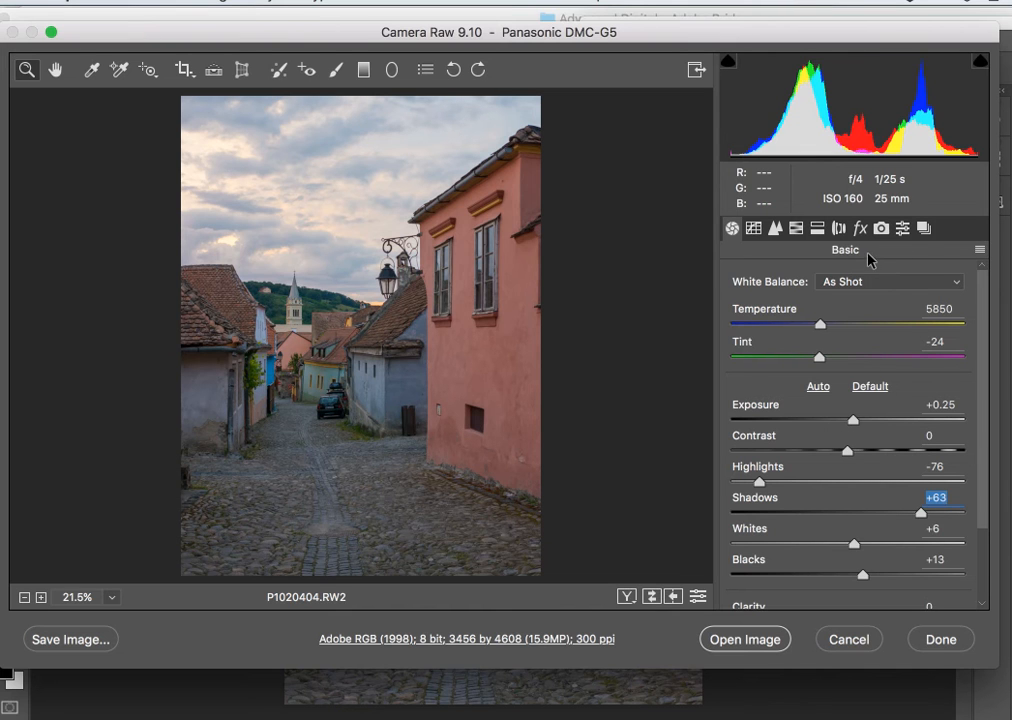
click(981, 251)
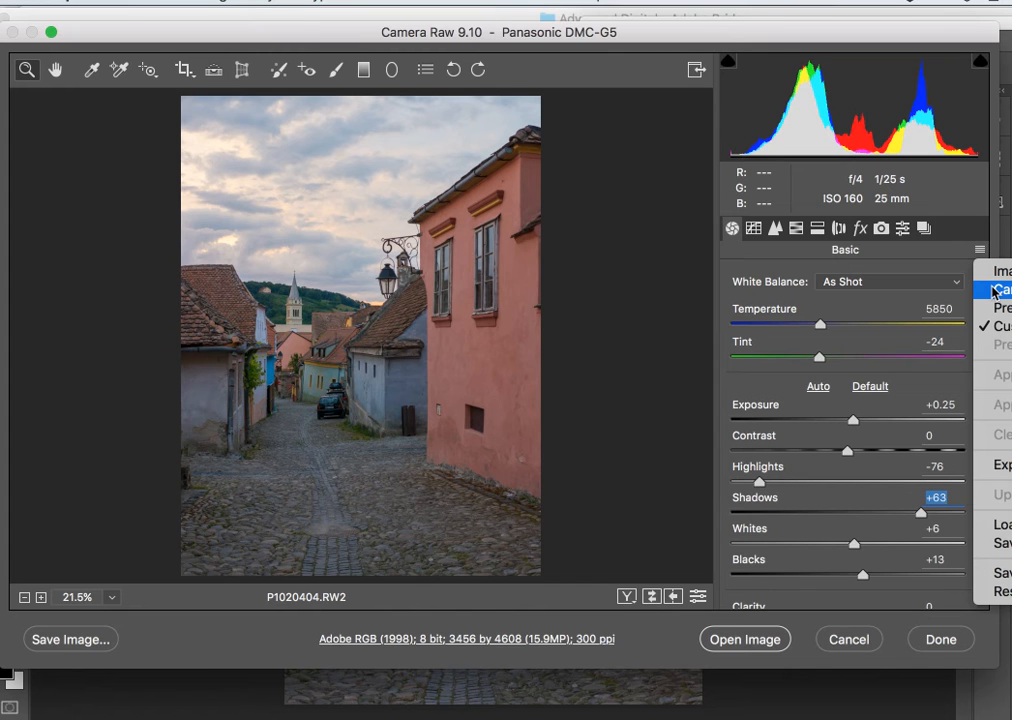
click(998, 290)
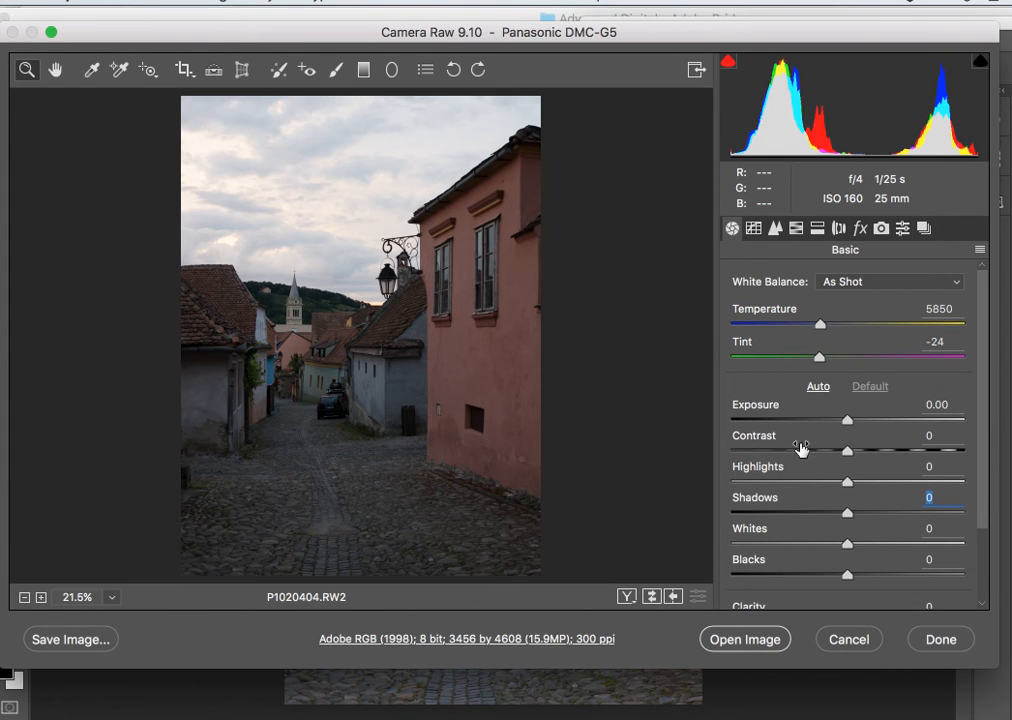
- Compare the default and adjusted versions by swapping the before and after settings repeatedly, ending on the adjusted version
click(652, 596)
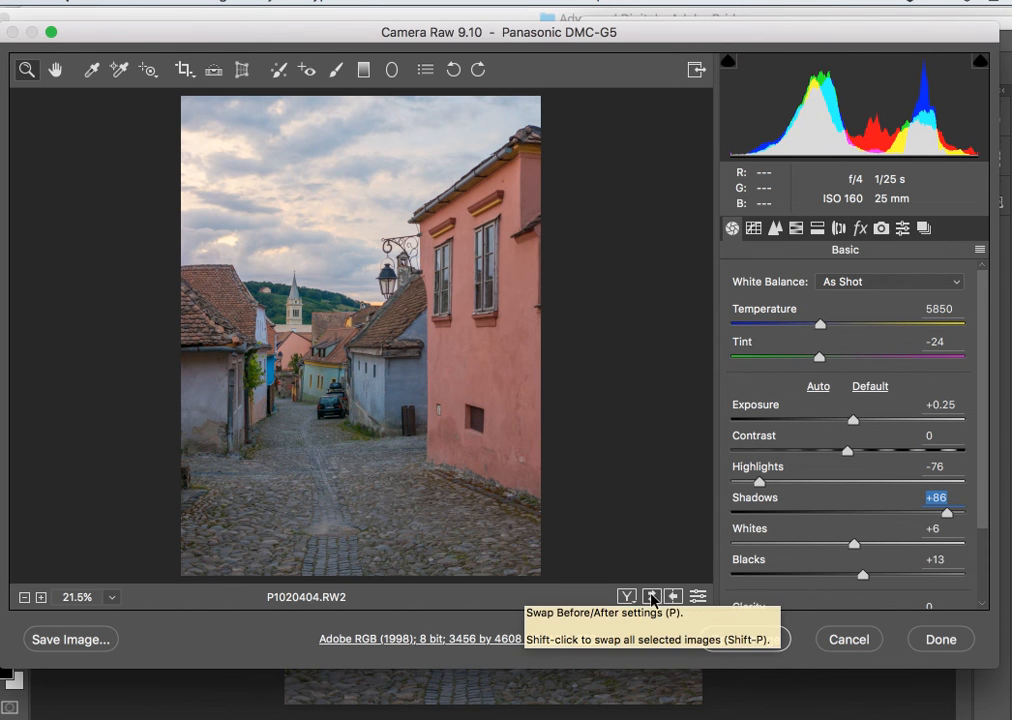
click(651, 597)
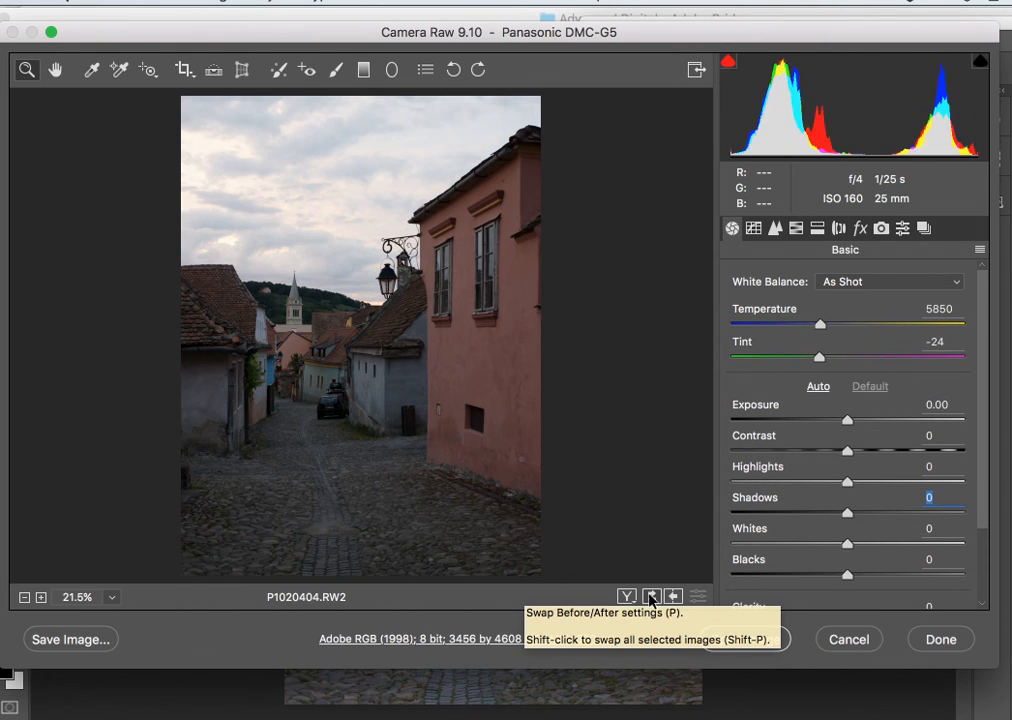
click(650, 597)
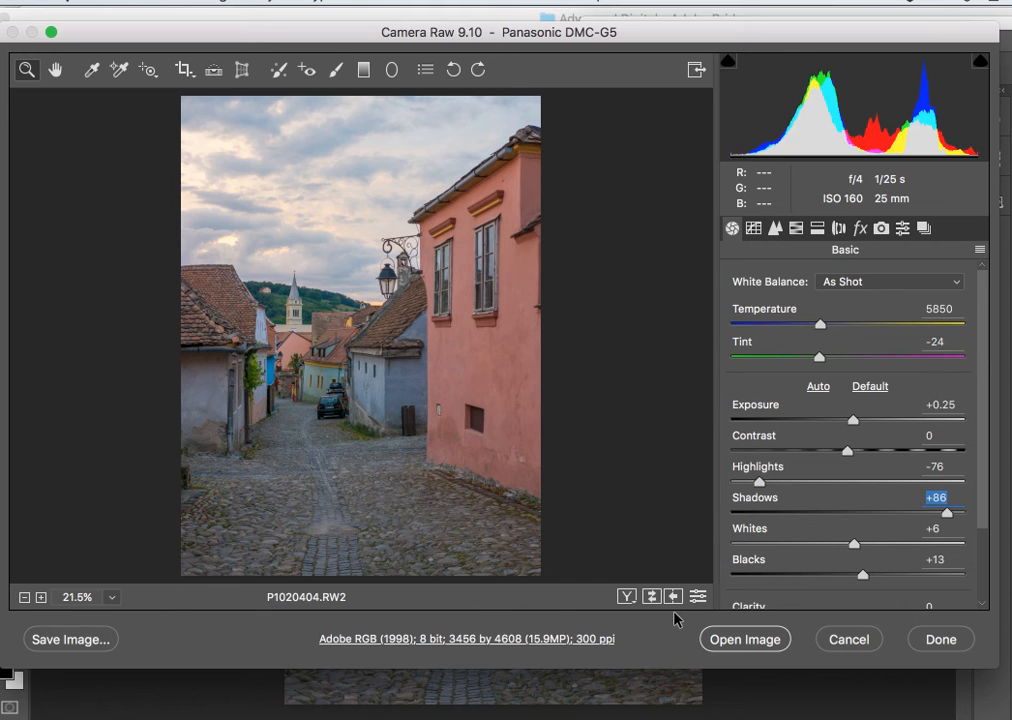
key(p)
key(p)
key(p)
key(p)
key(p)
key(p)
key(p)
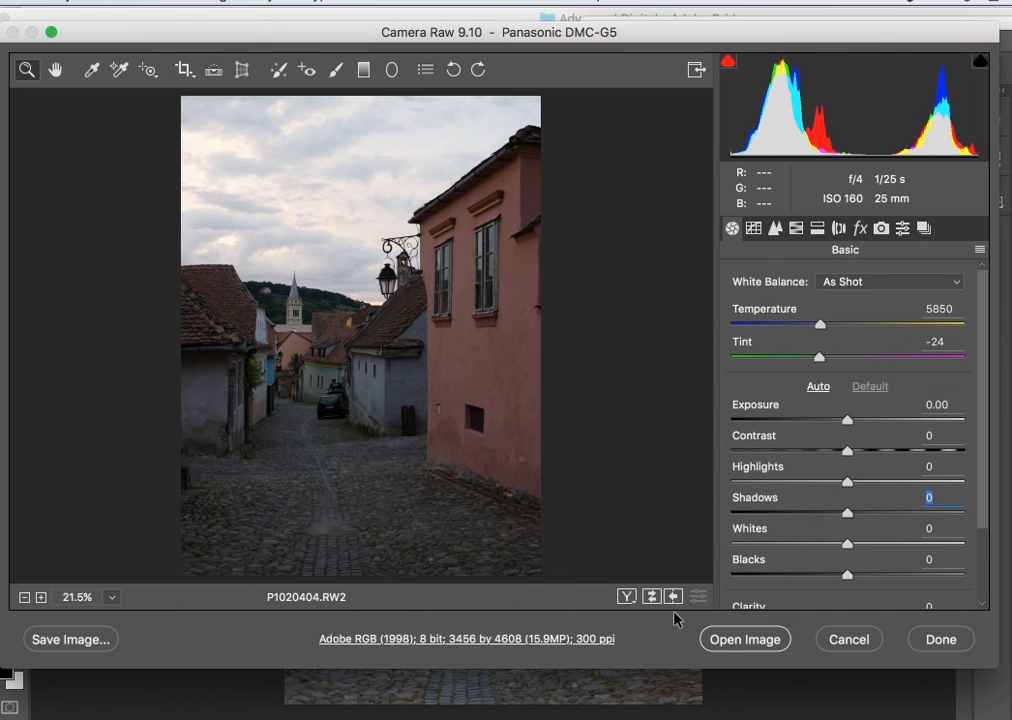
key(p)
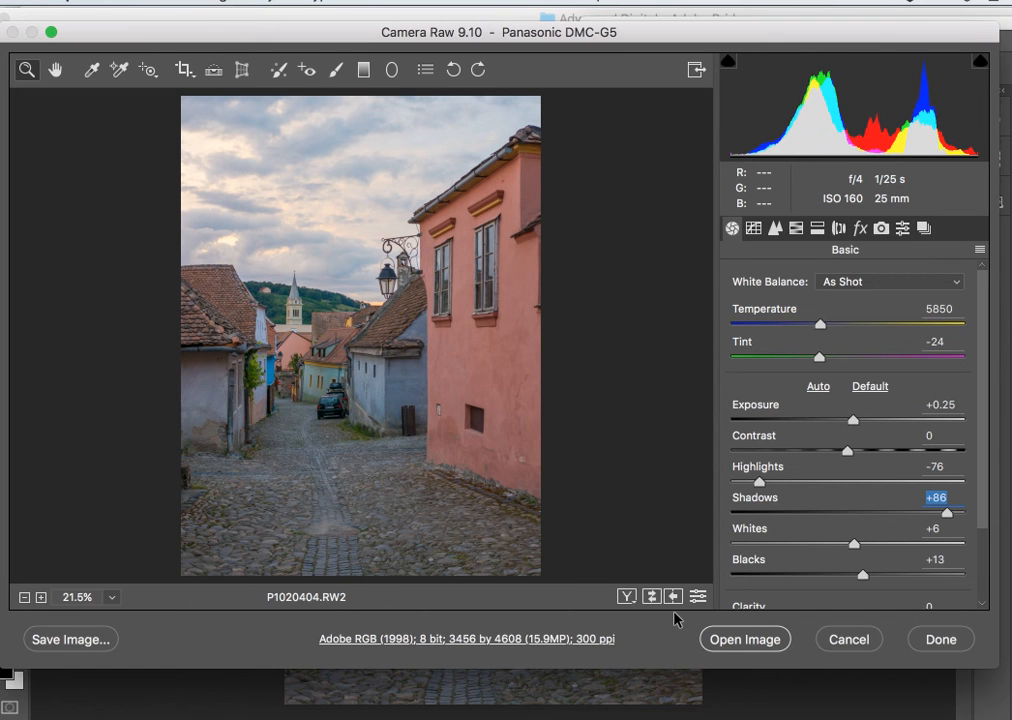
key(p)
key(p)
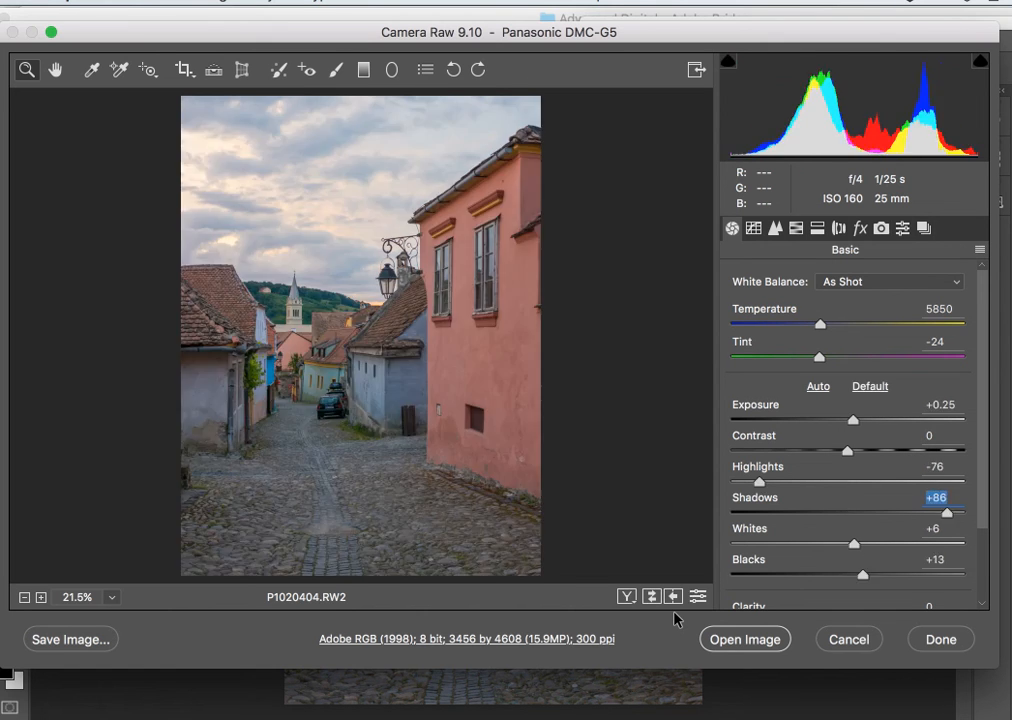